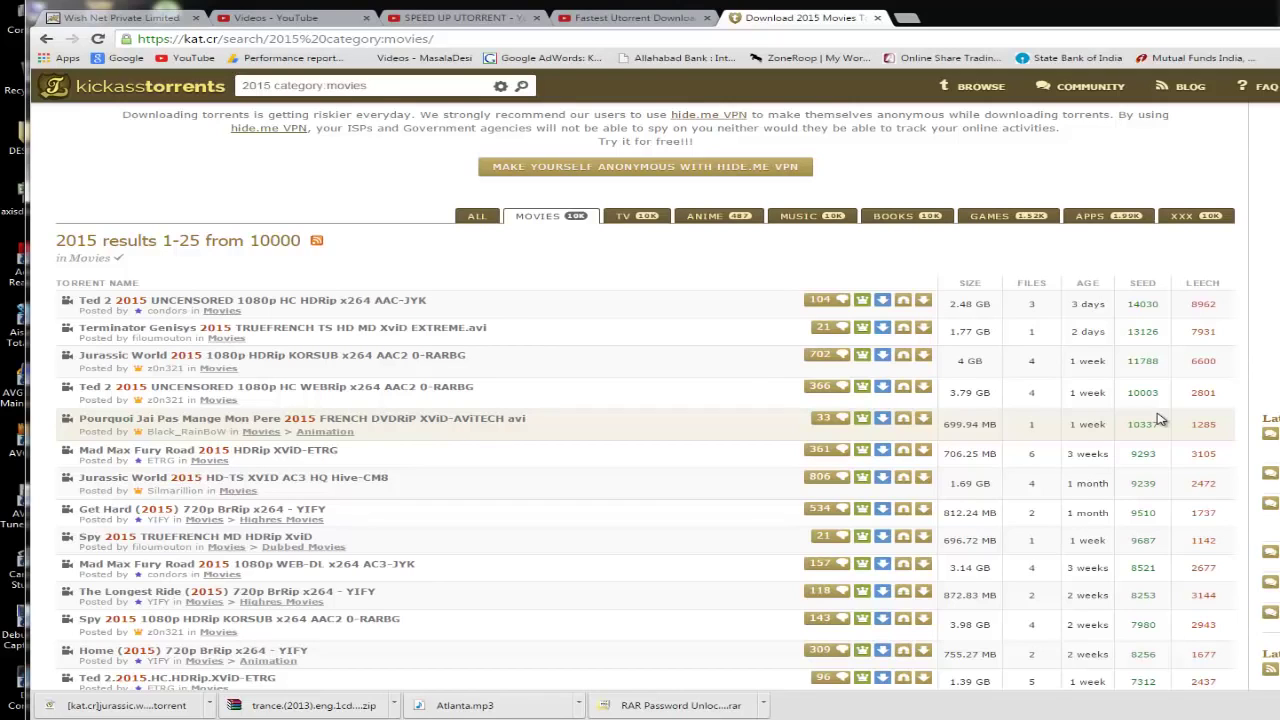
- Download the Jurassic World 2015 1080p HDRip KORSUB .torrent from its page in a new tab, then show the desktop
right_click(320, 357)
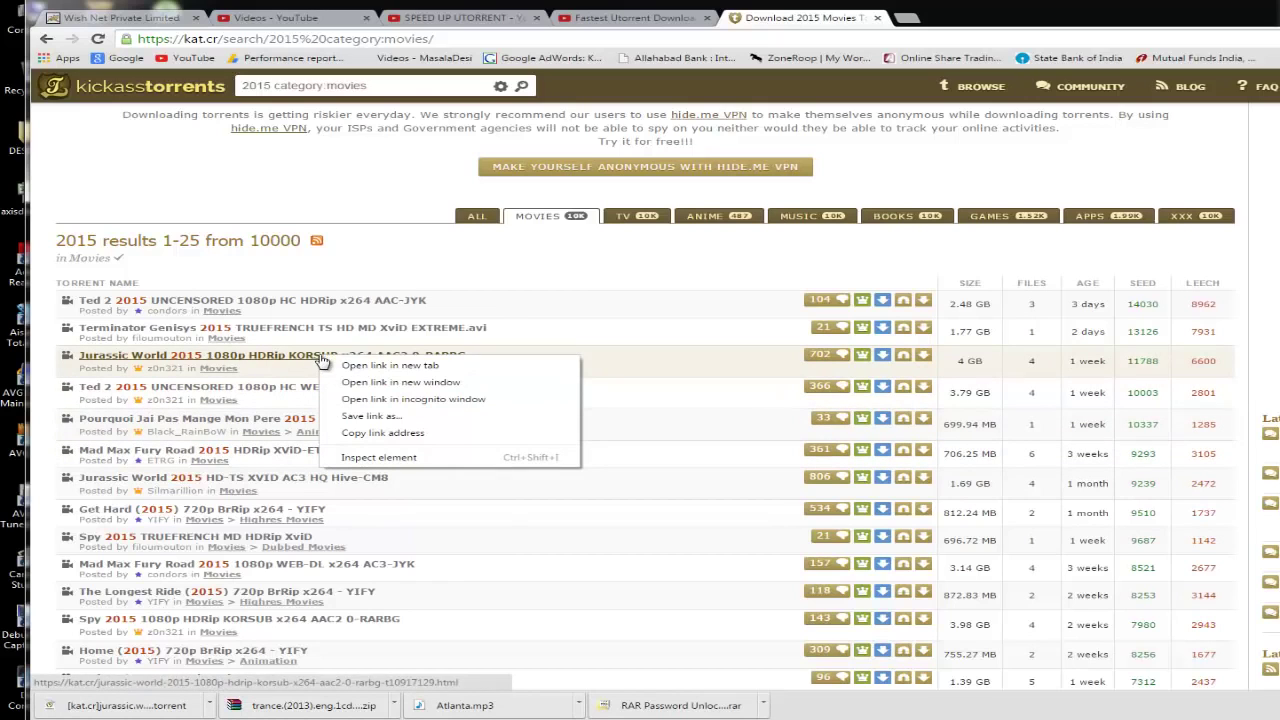
left_click(372, 366)
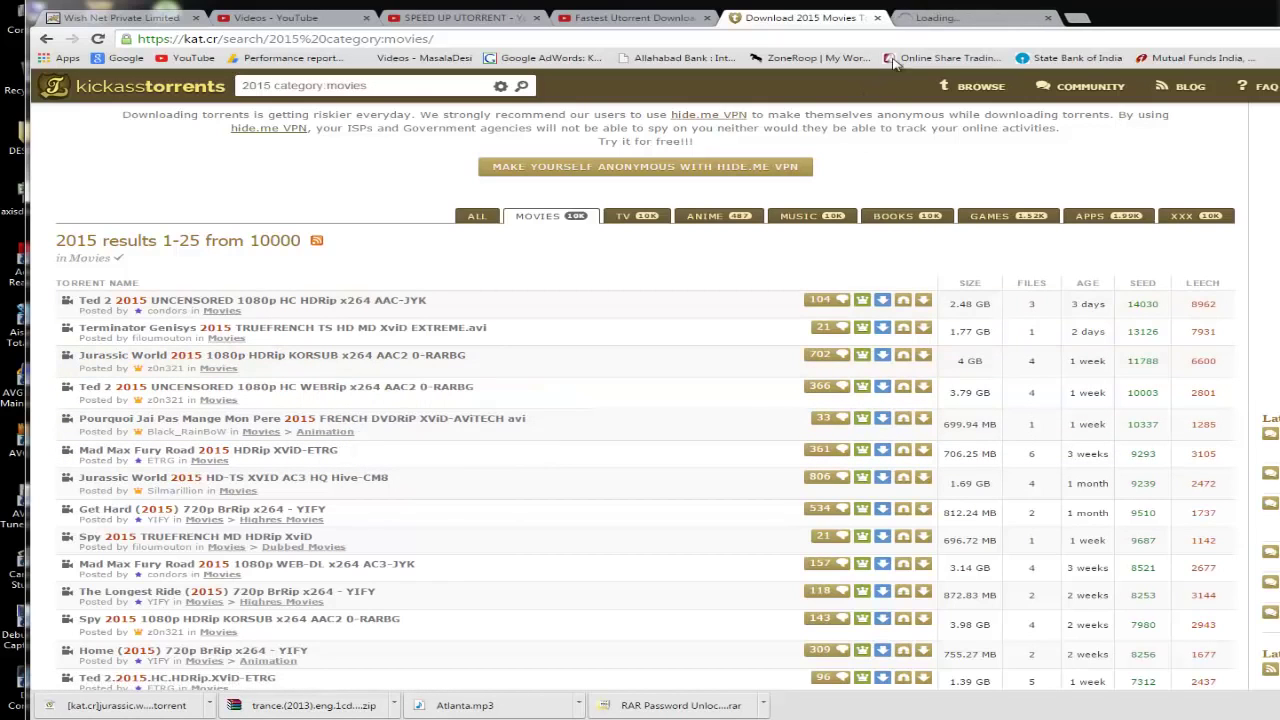
left_click(925, 22)
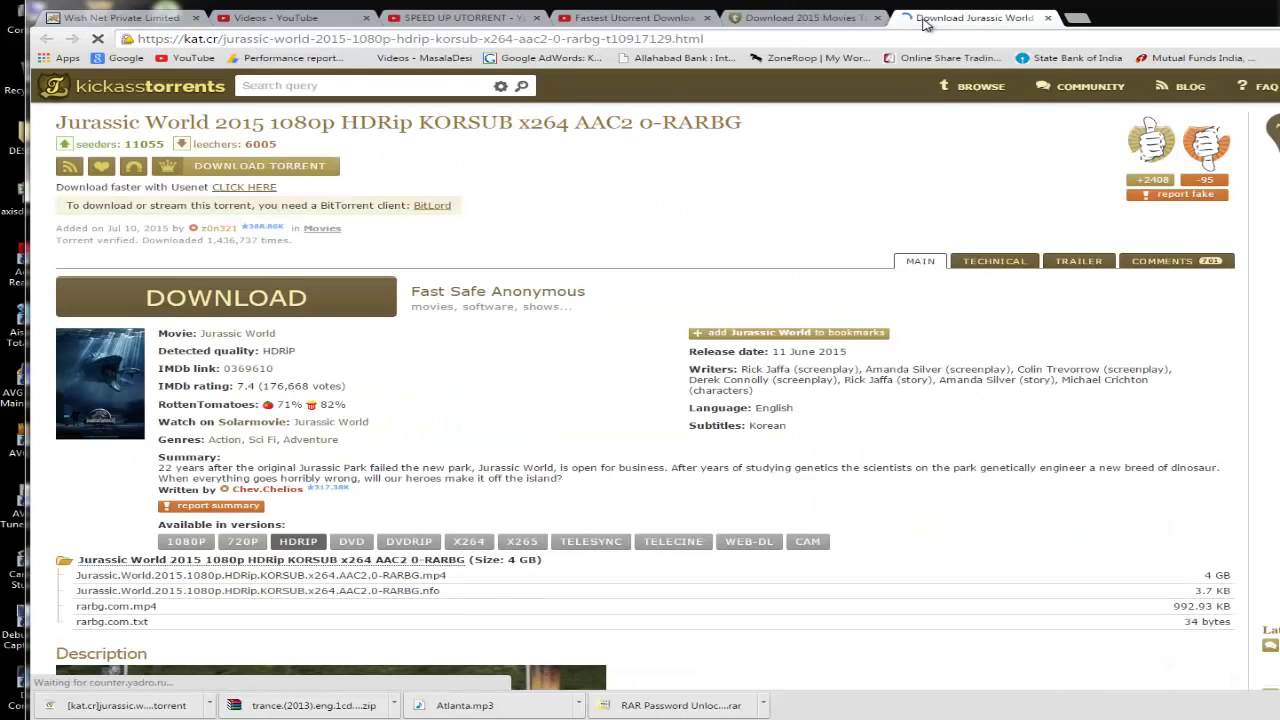
left_click(255, 167)
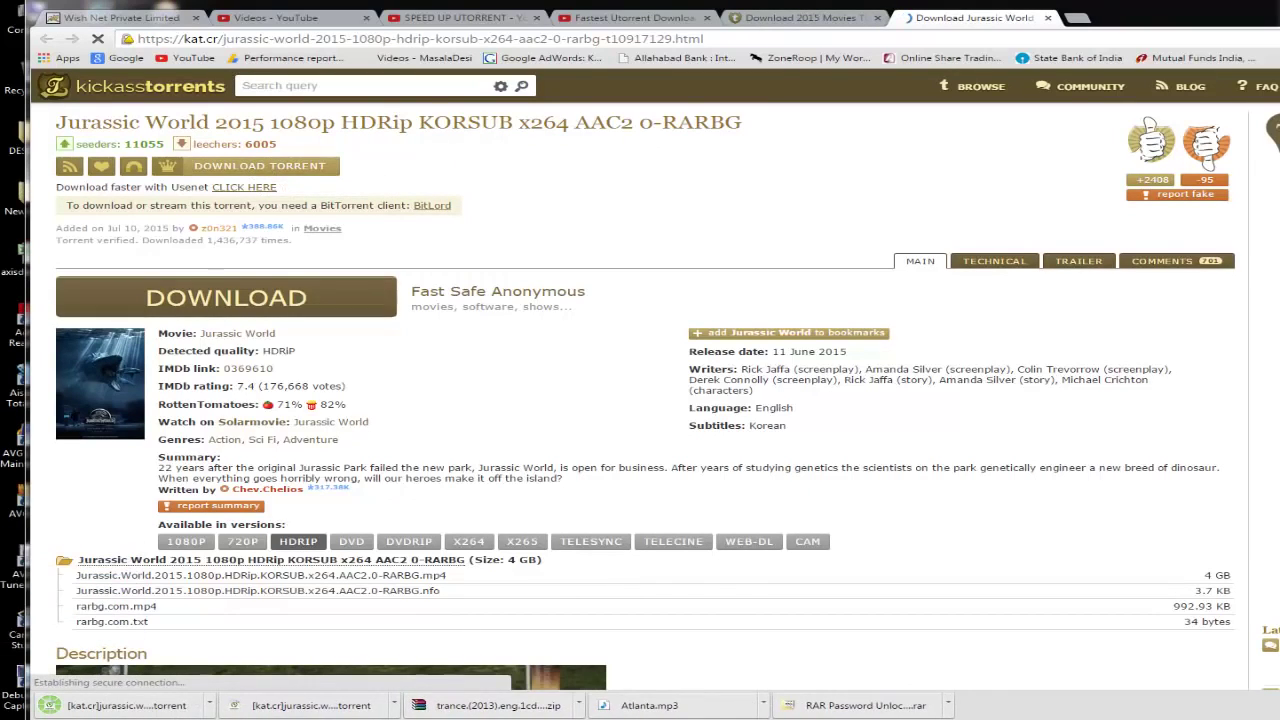
key("super+d")
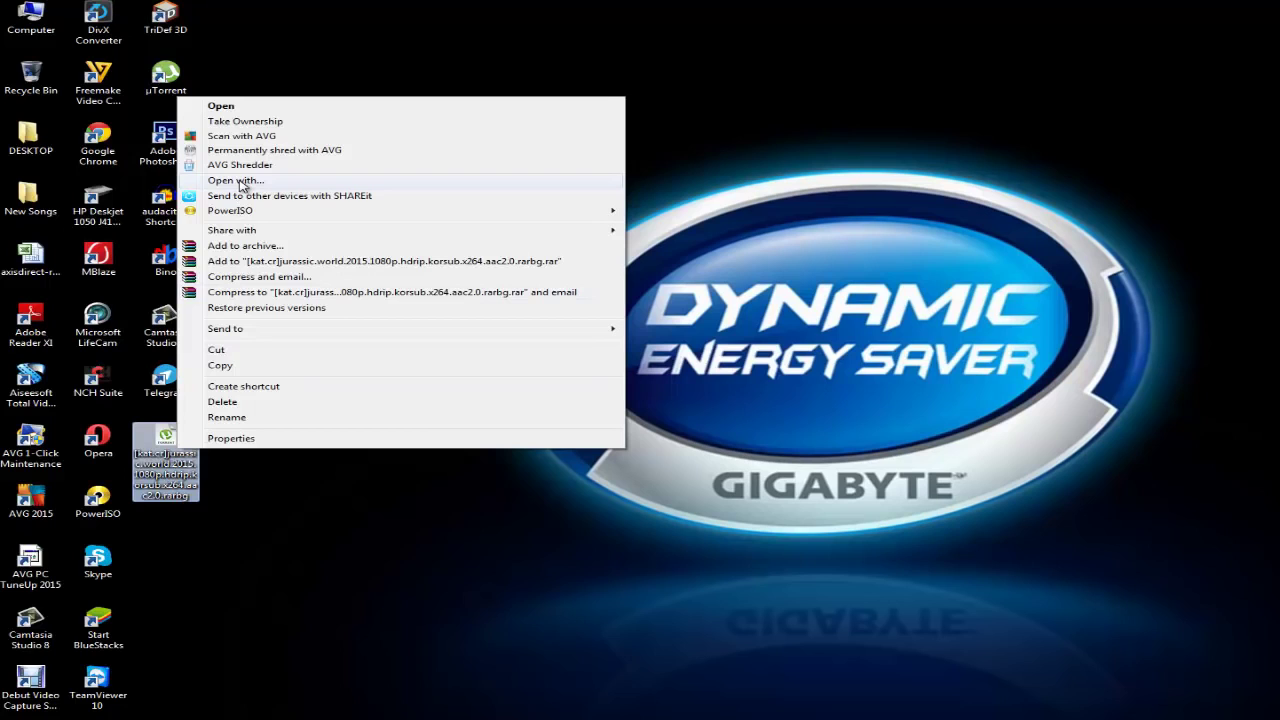
- Open the Jurassic World .torrent file with µTorrent and confirm the Add New Torrent dialog
left_click(240, 182)
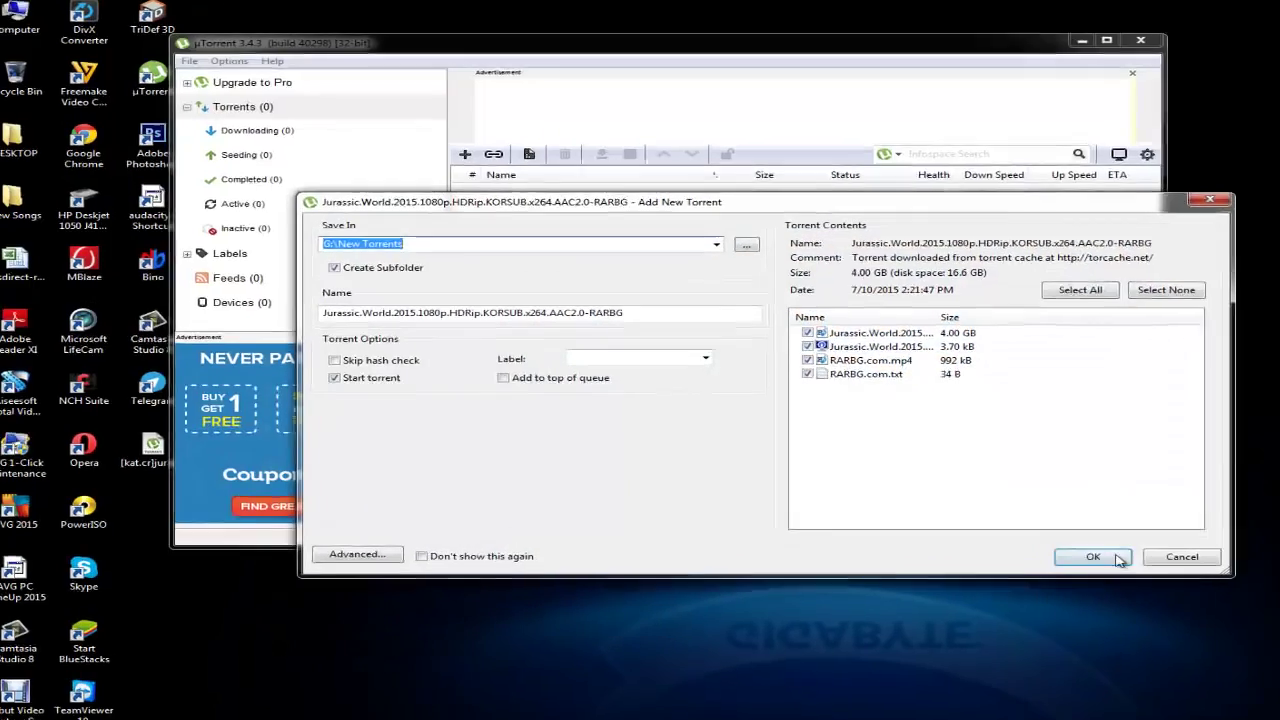
left_click(1120, 560)
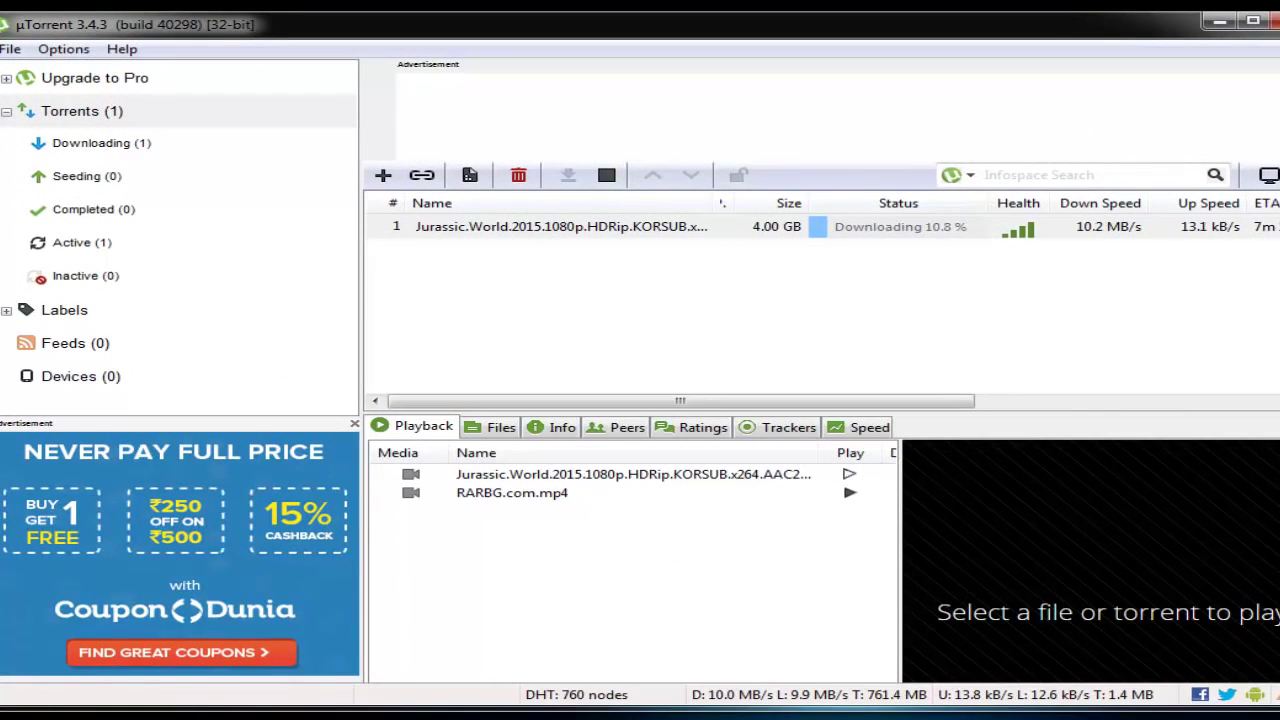
- Open Preferences and tick Enable UPnP port mapping on the Connection page for port 46532
left_click(66, 52)
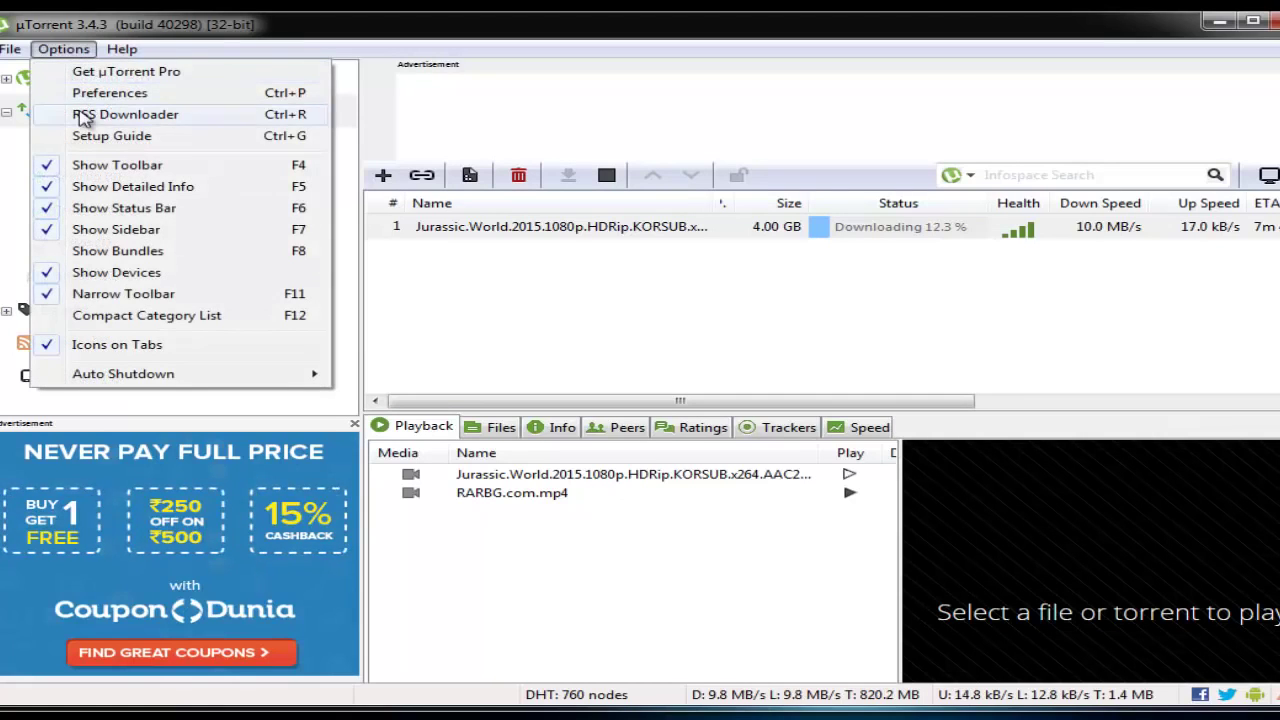
left_click(84, 94)
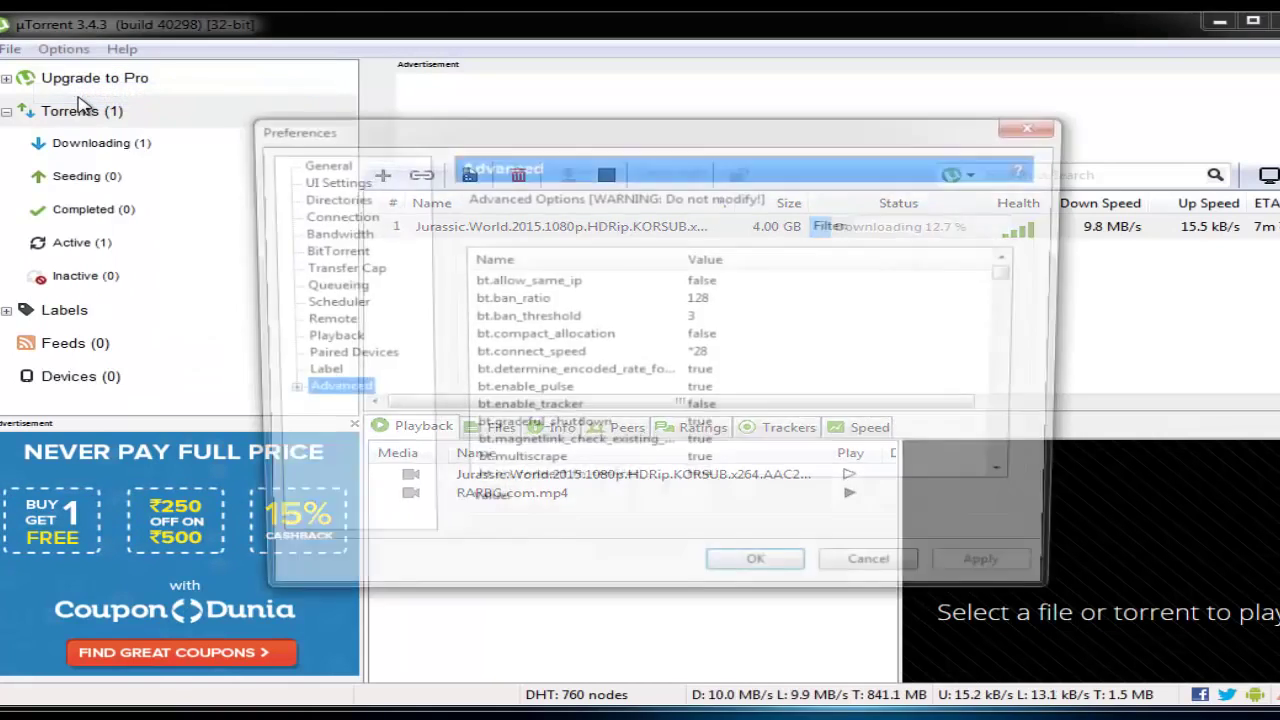
left_click_drag(822, 127, 909, 127)
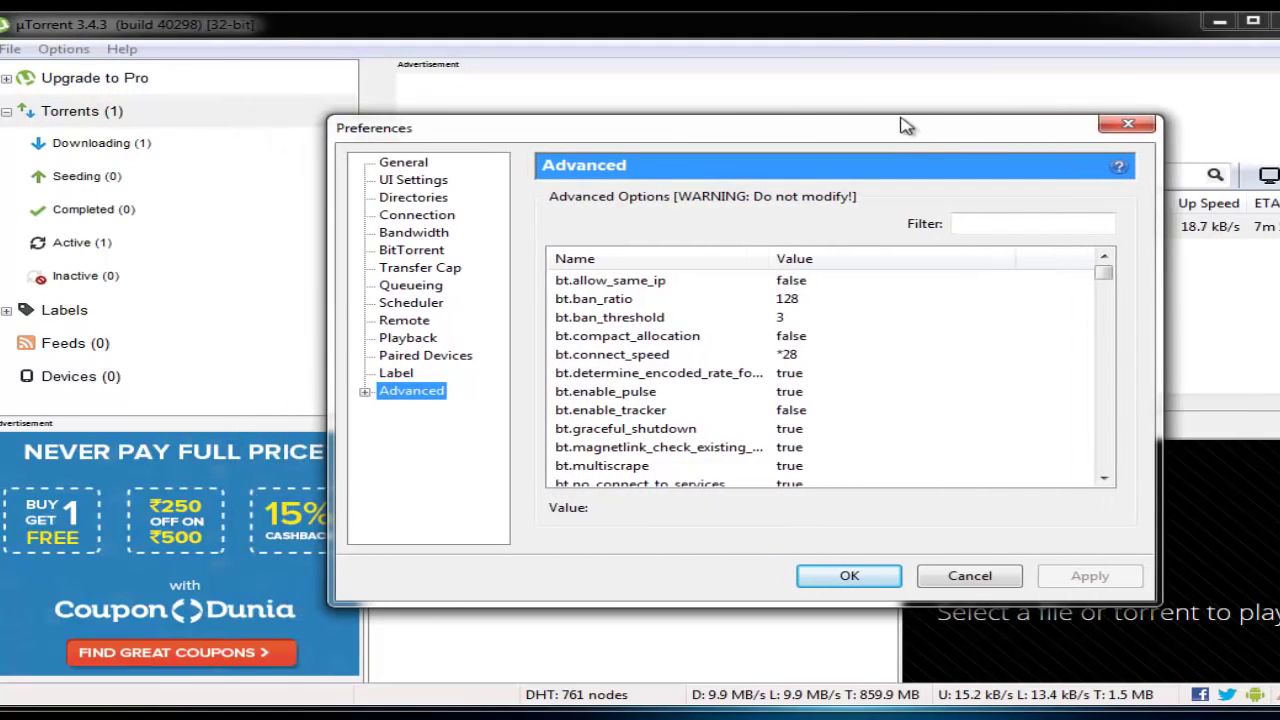
left_click(420, 217)
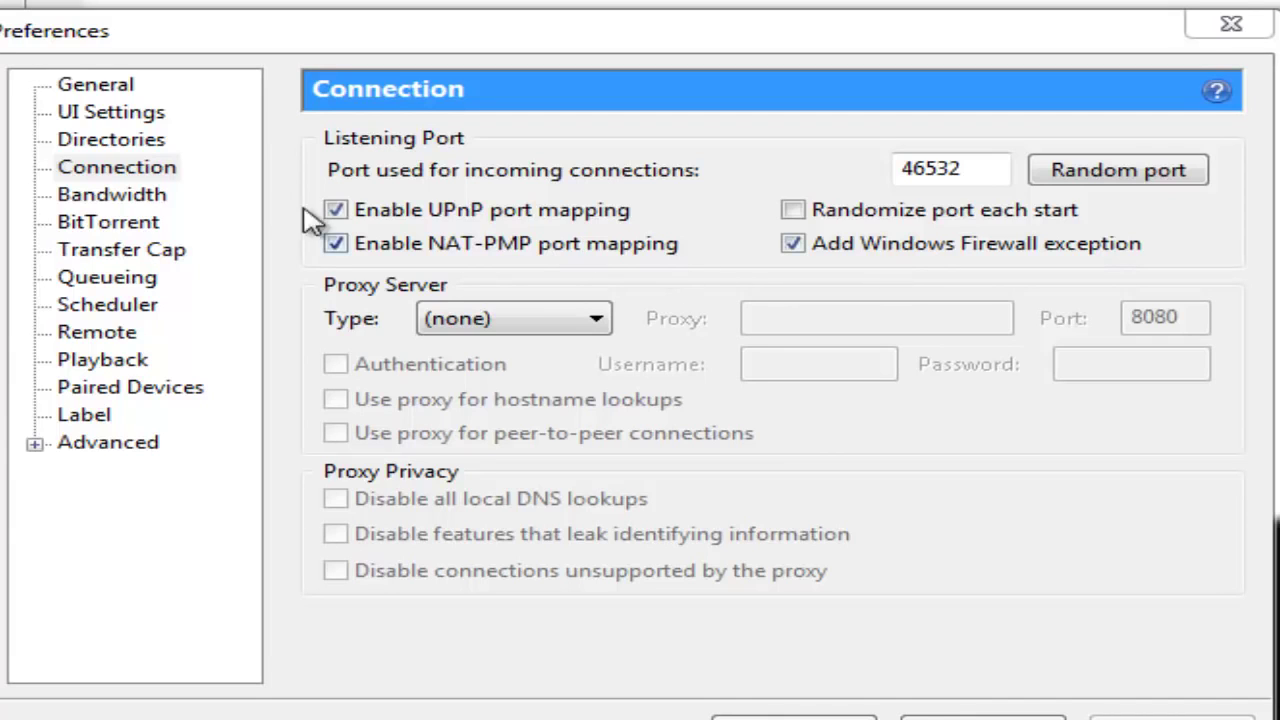
left_click(335, 211)
- On the Bandwidth page, try 9000 as maximum download rate, then set it back to 0
left_click(134, 198)
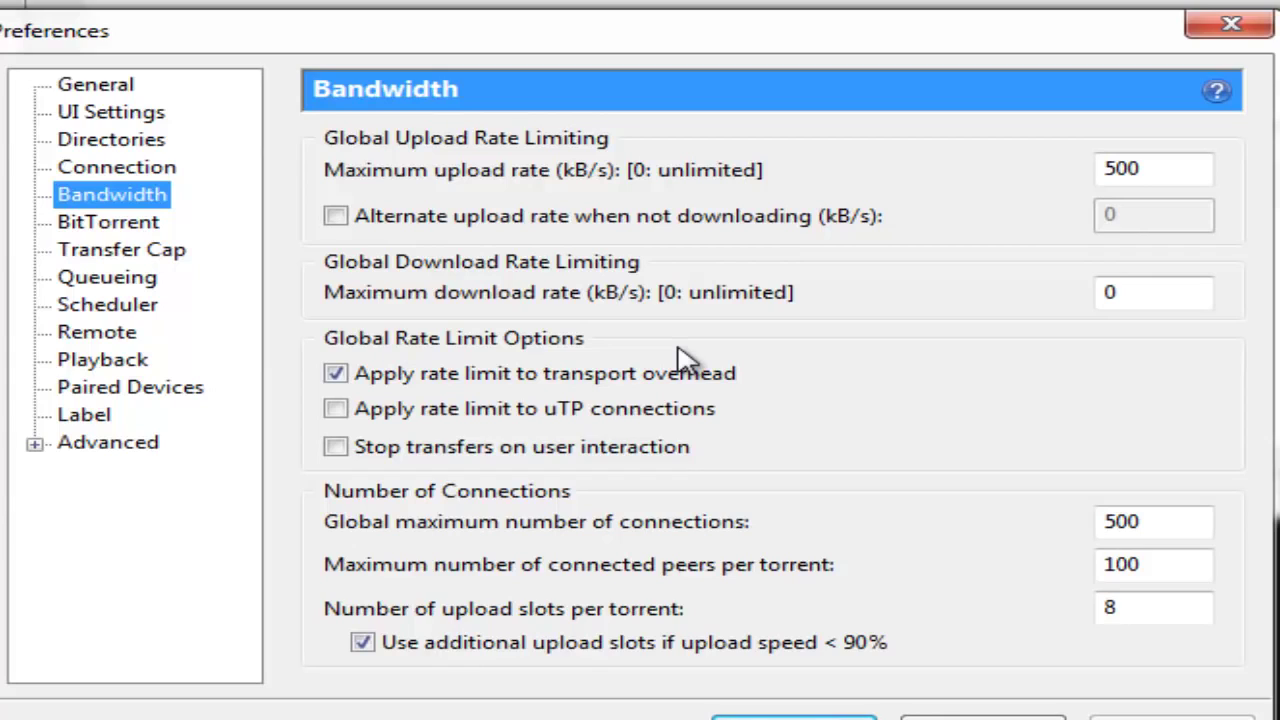
double_click(1140, 293)
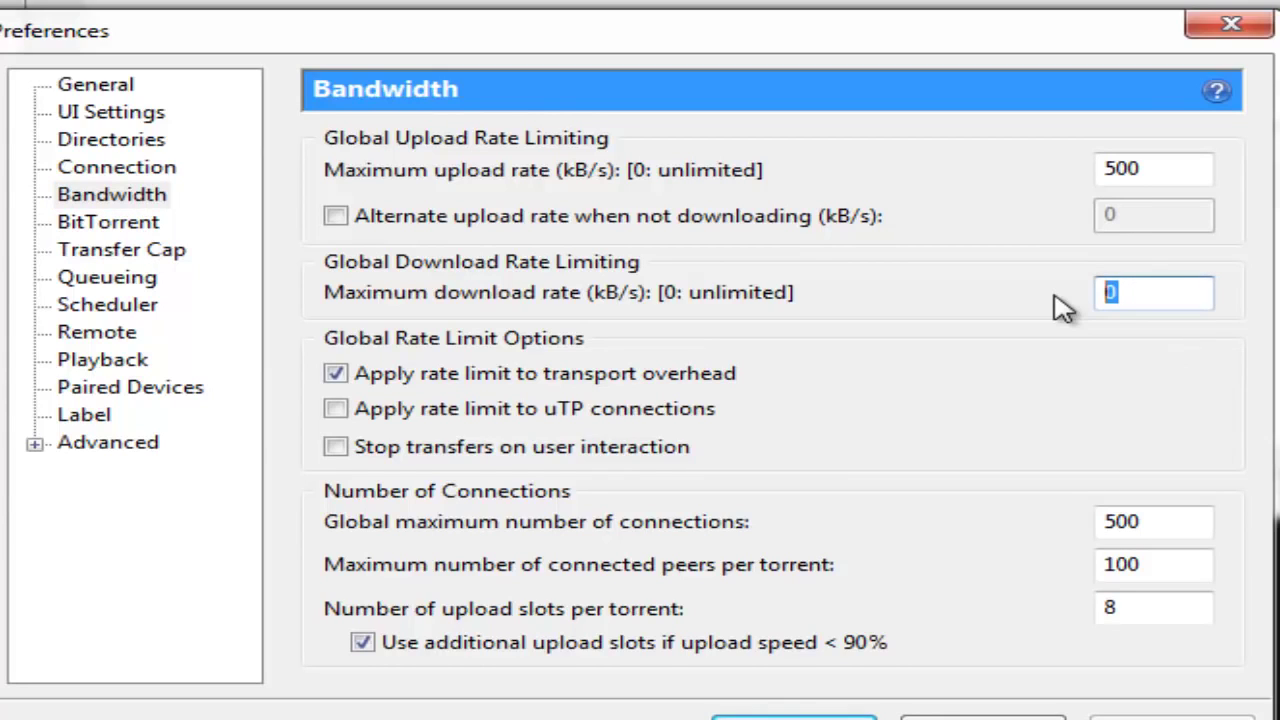
type("9000")
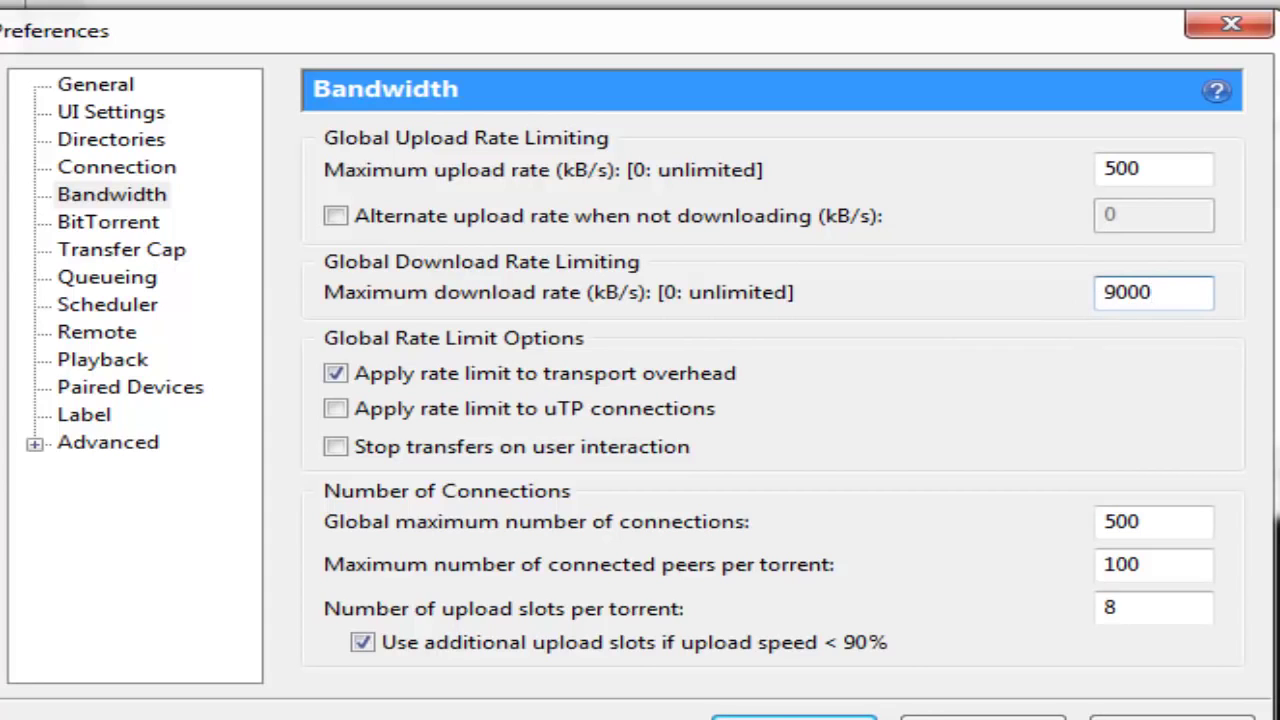
double_click(1194, 288)
type("0")
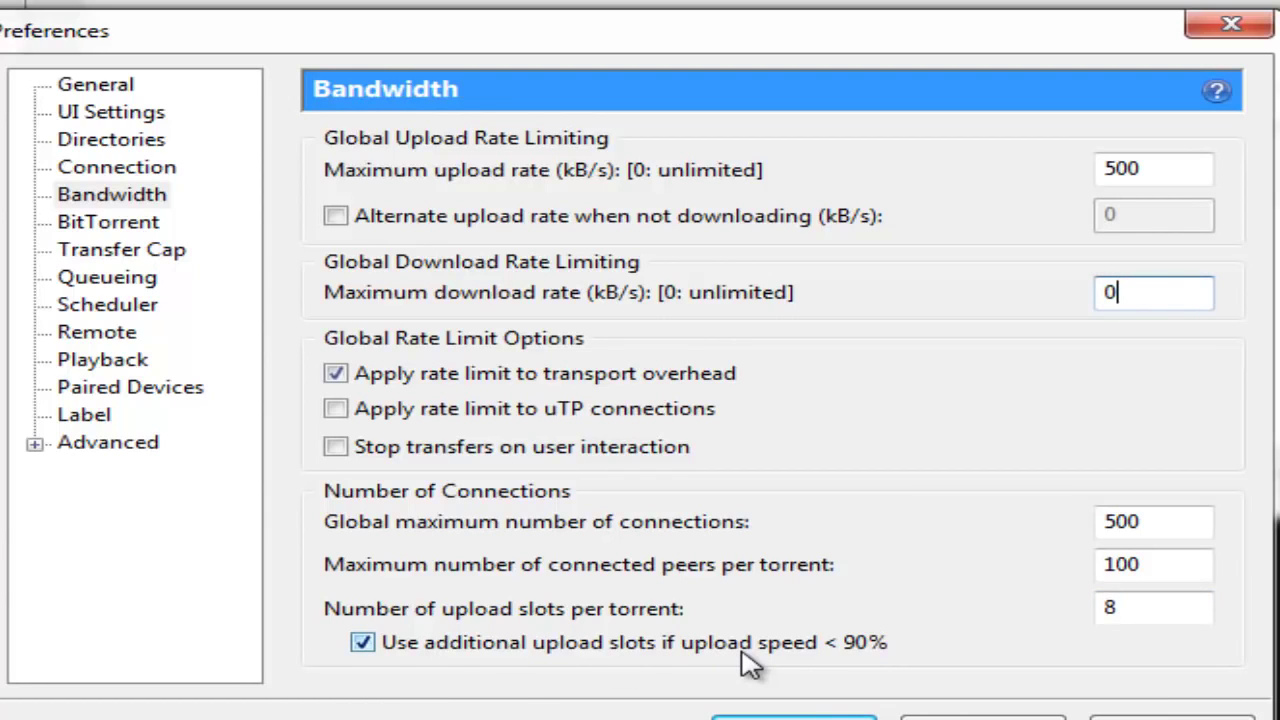
- Keep BitTorrent outgoing encryption at Forced, then view the Transfer Cap page
left_click(130, 222)
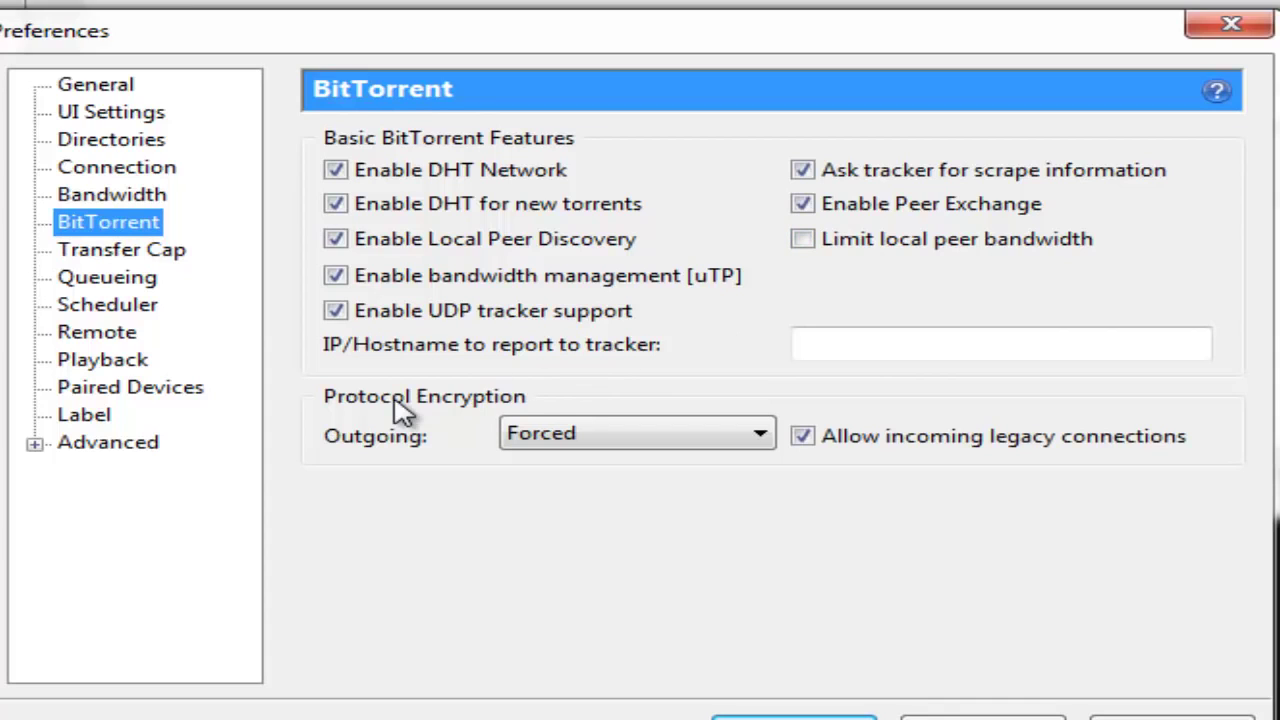
left_click(572, 431)
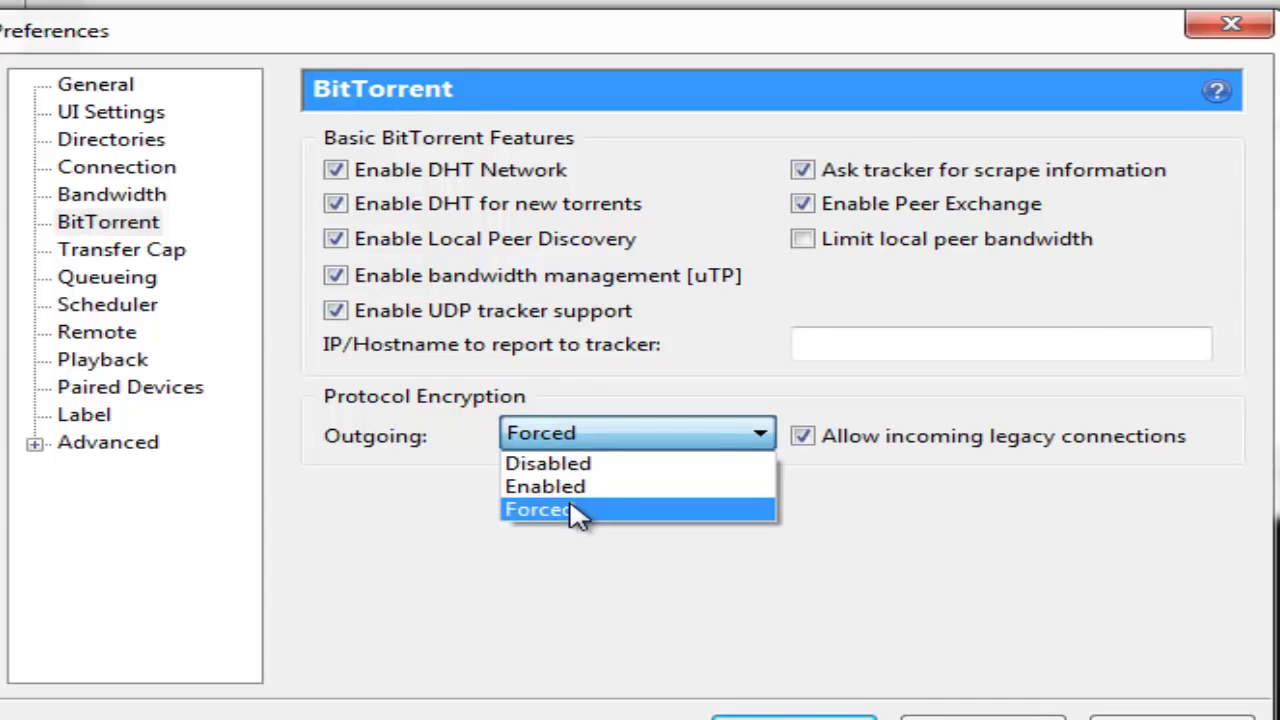
left_click(920, 349)
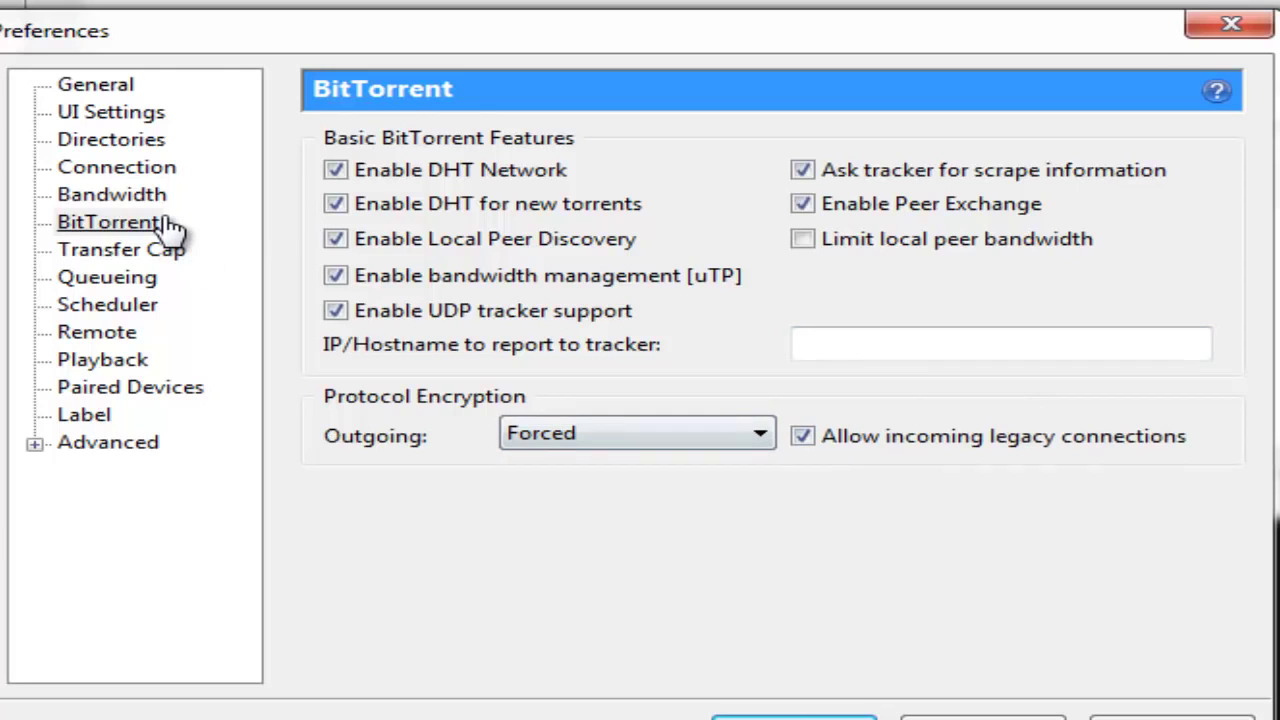
left_click(136, 250)
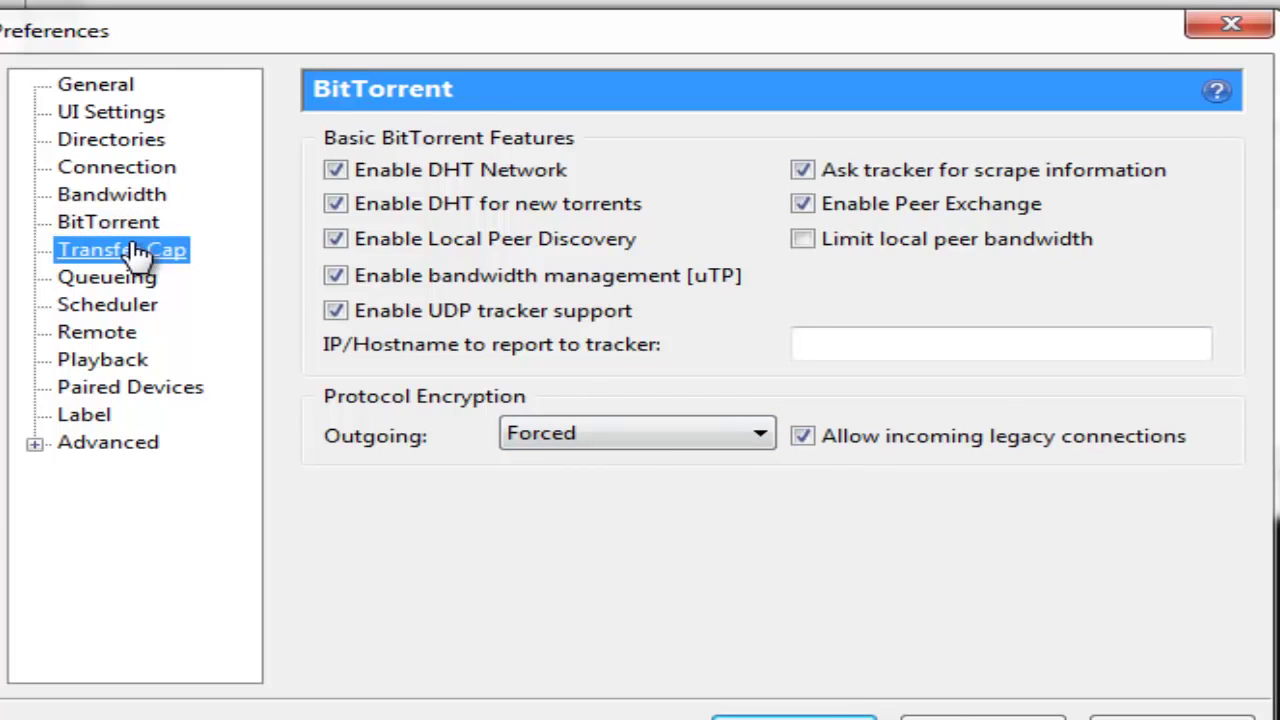
- View the Queueing page, then expand Advanced and show the Disk Cache settings
left_click(135, 286)
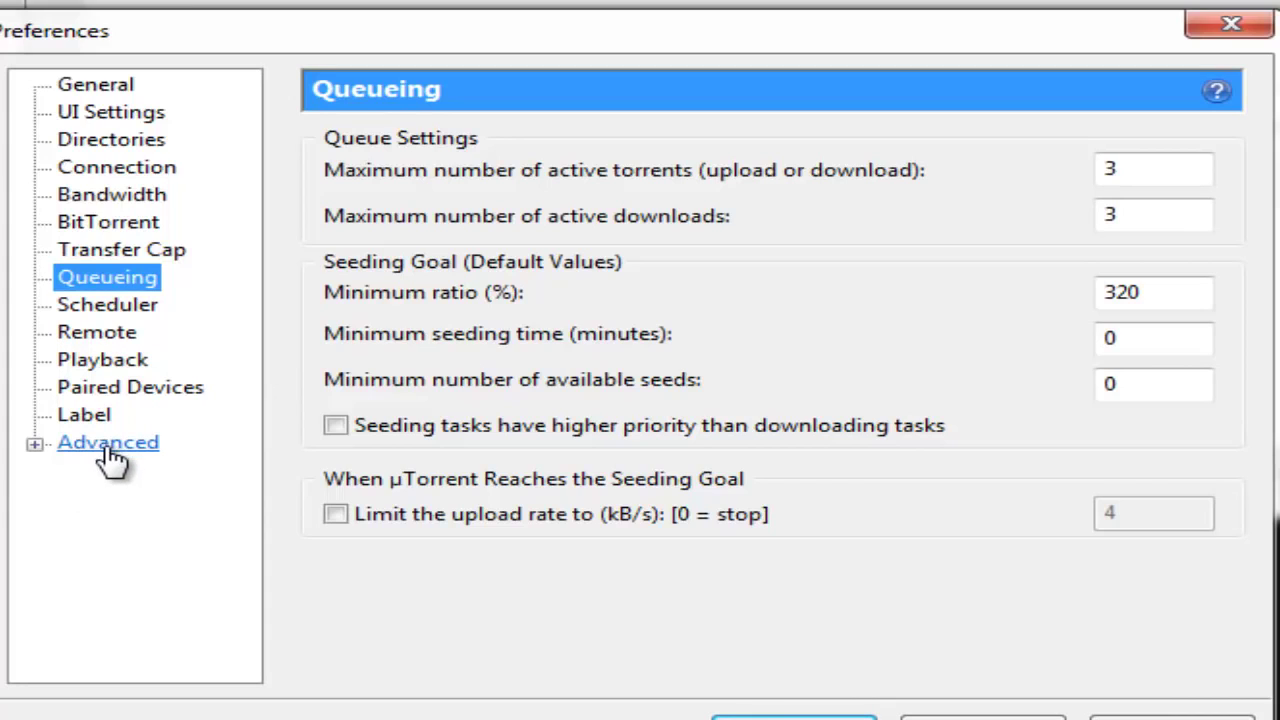
left_click(34, 445)
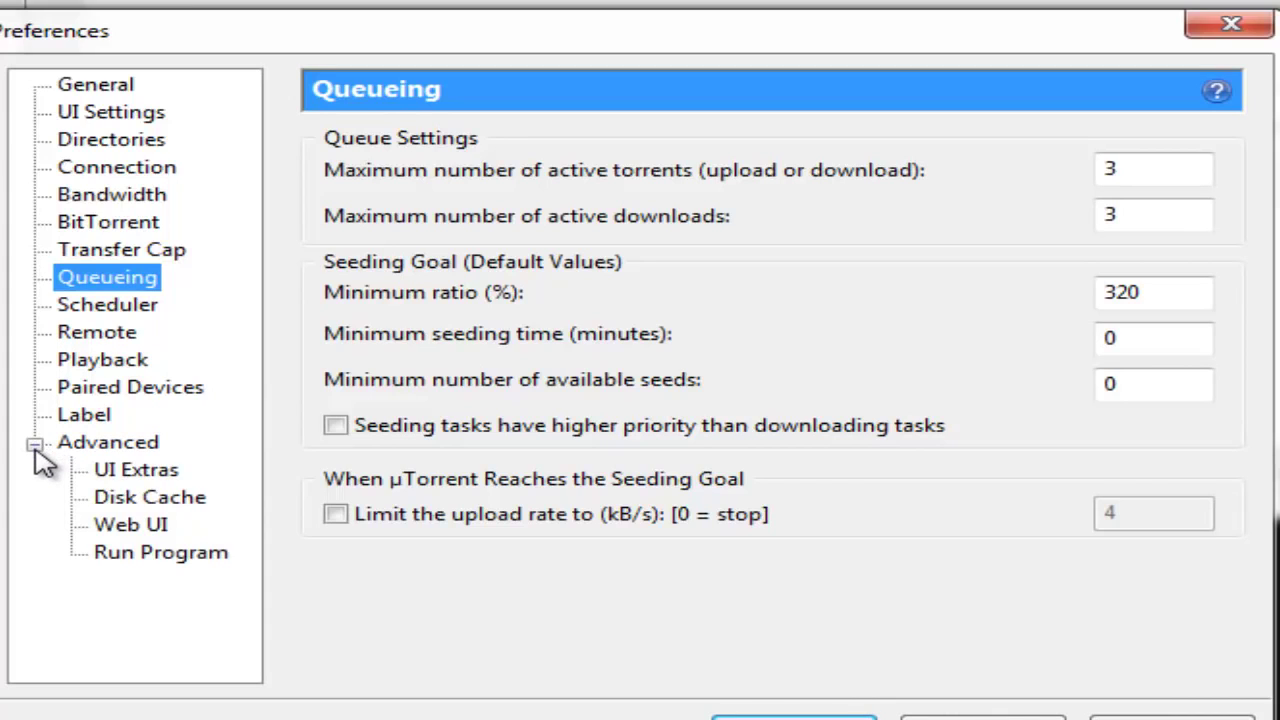
left_click(148, 498)
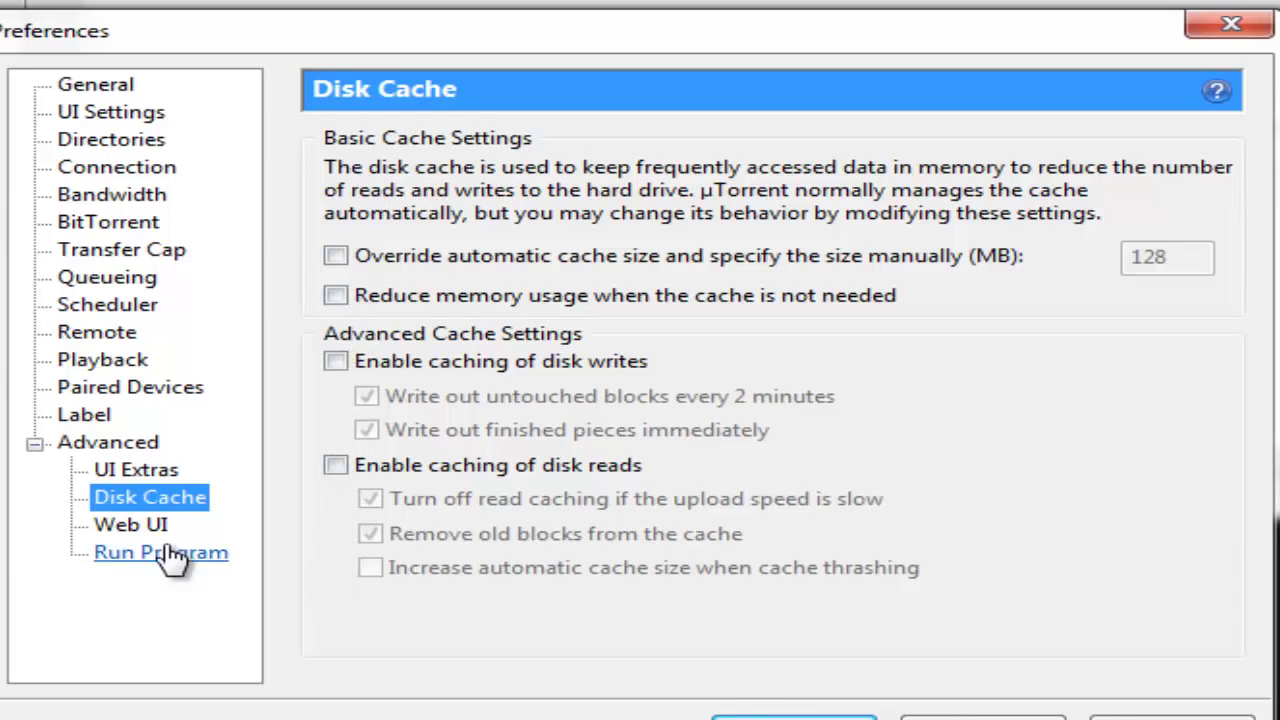
- In the Advanced options list, change bt.connect_speed from 28 to 15
left_click(110, 446)
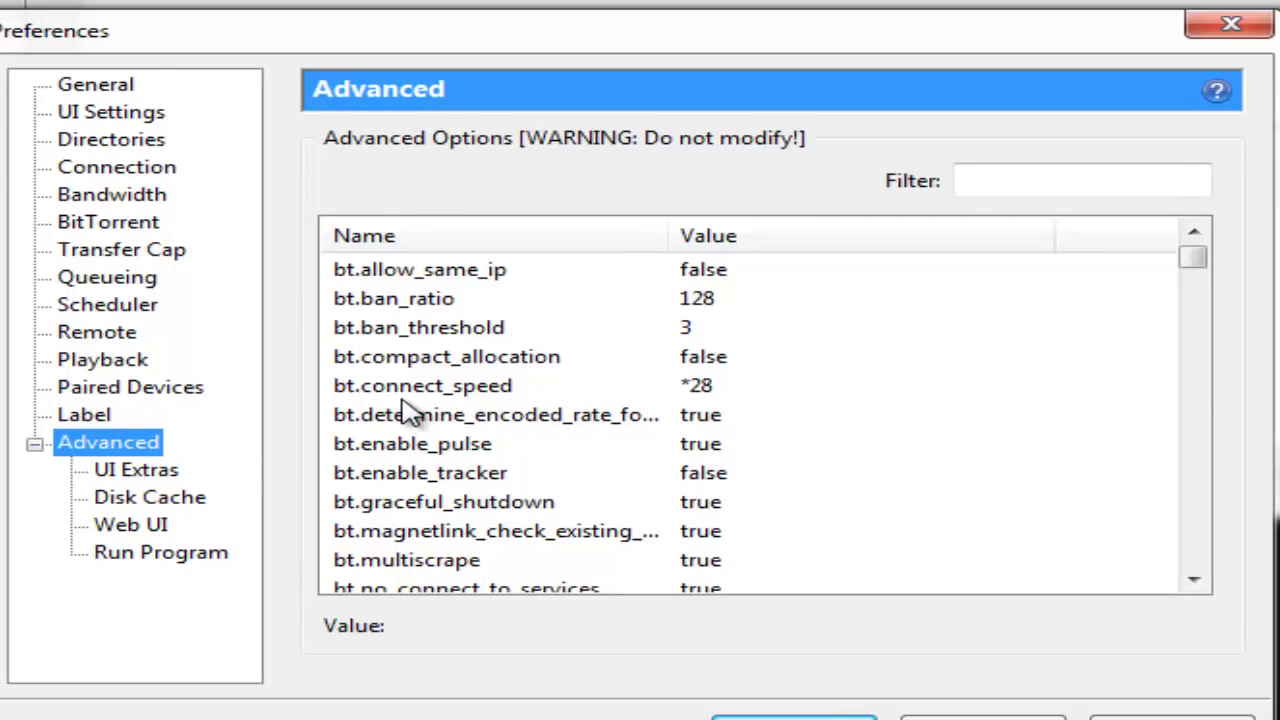
left_click(697, 390)
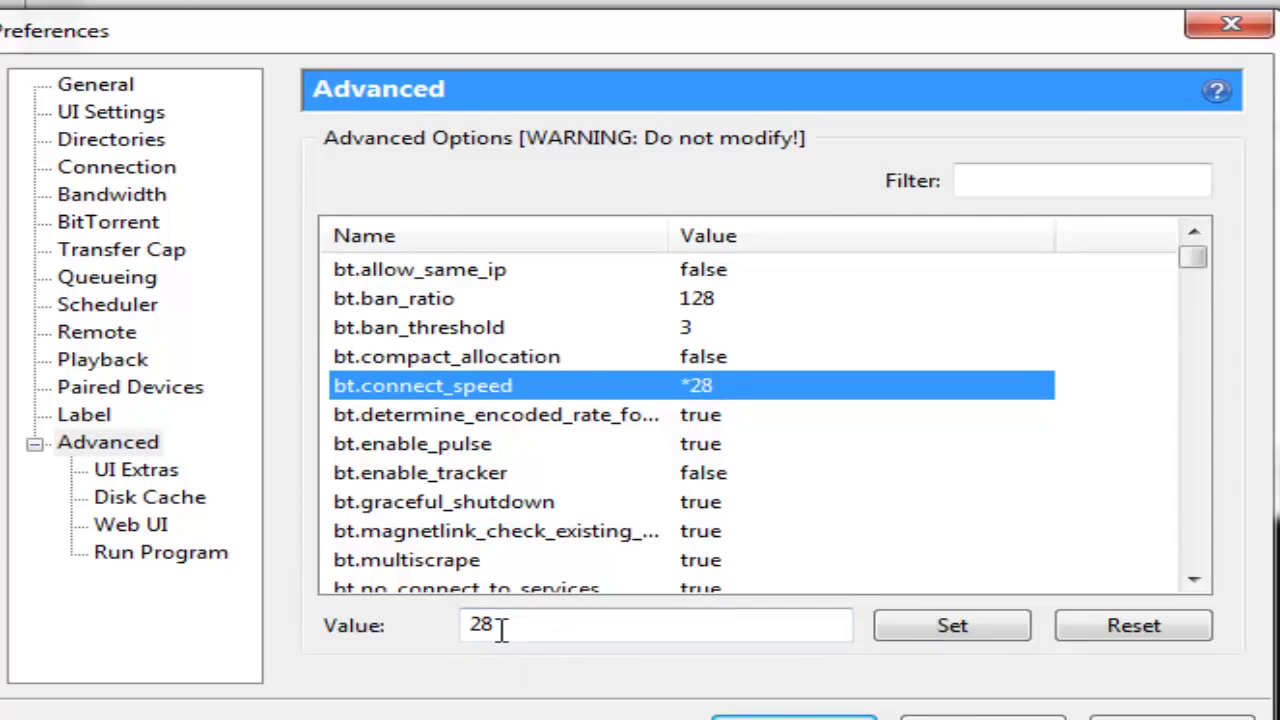
left_click_drag(510, 627, 386, 629)
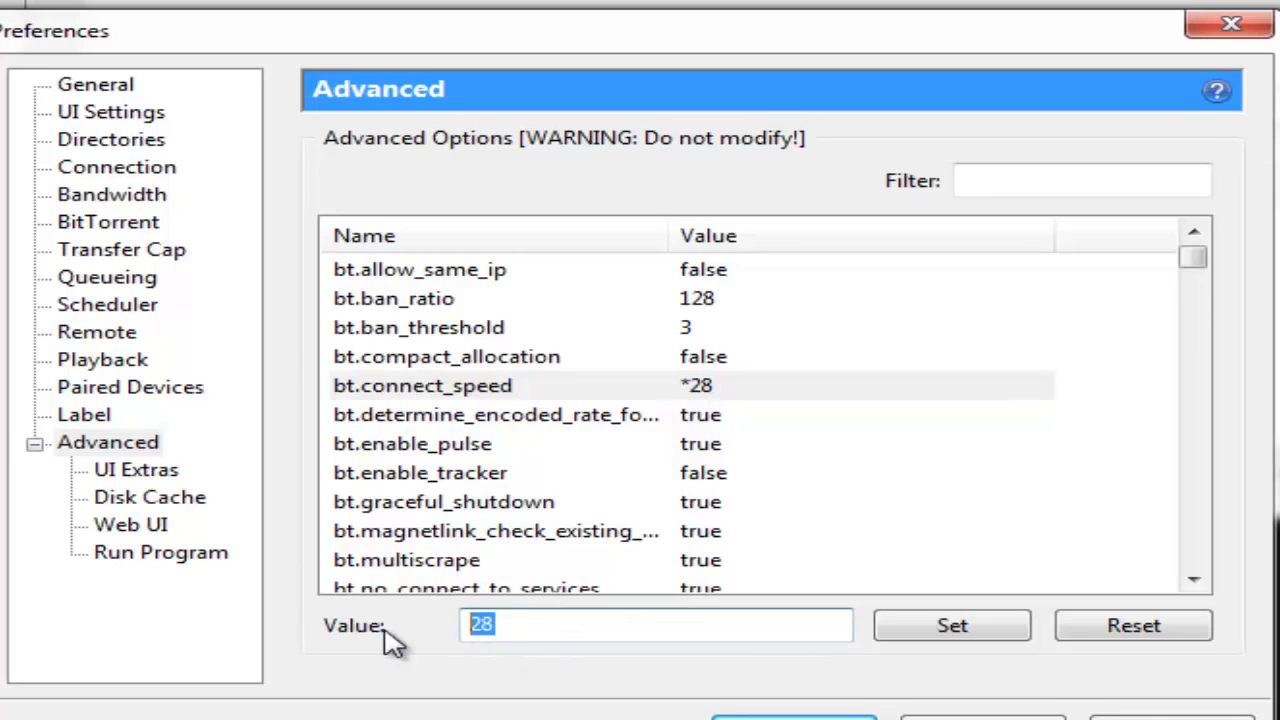
type("15")
left_click(929, 632)
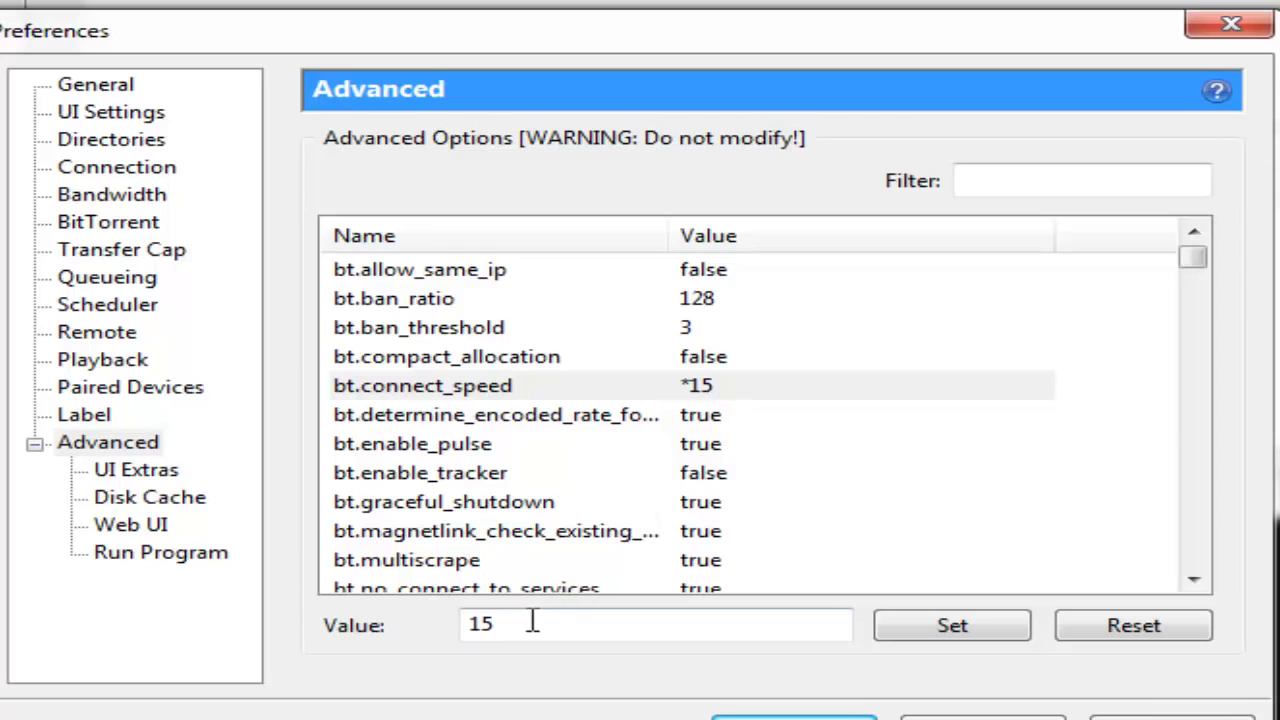
- Set bt.connect_speed back to 28
left_click_drag(531, 620, 385, 590)
type("28/")
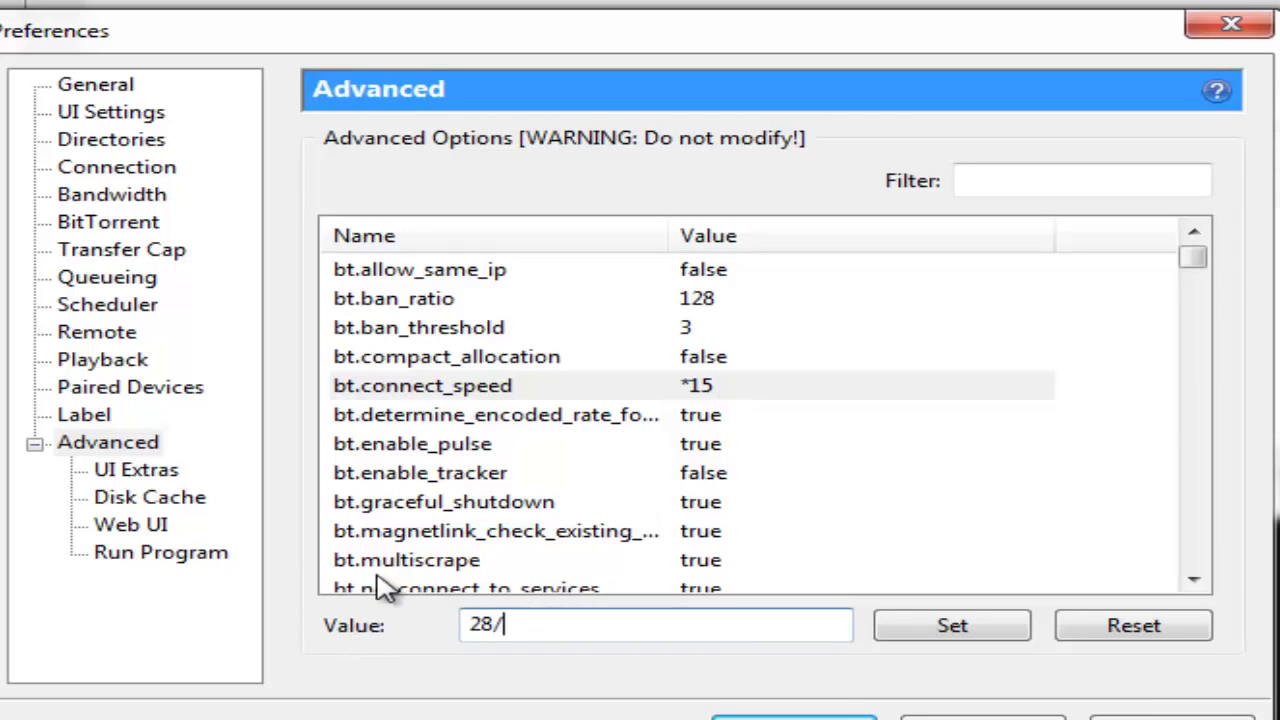
key("BackSpace")
left_click(962, 632)
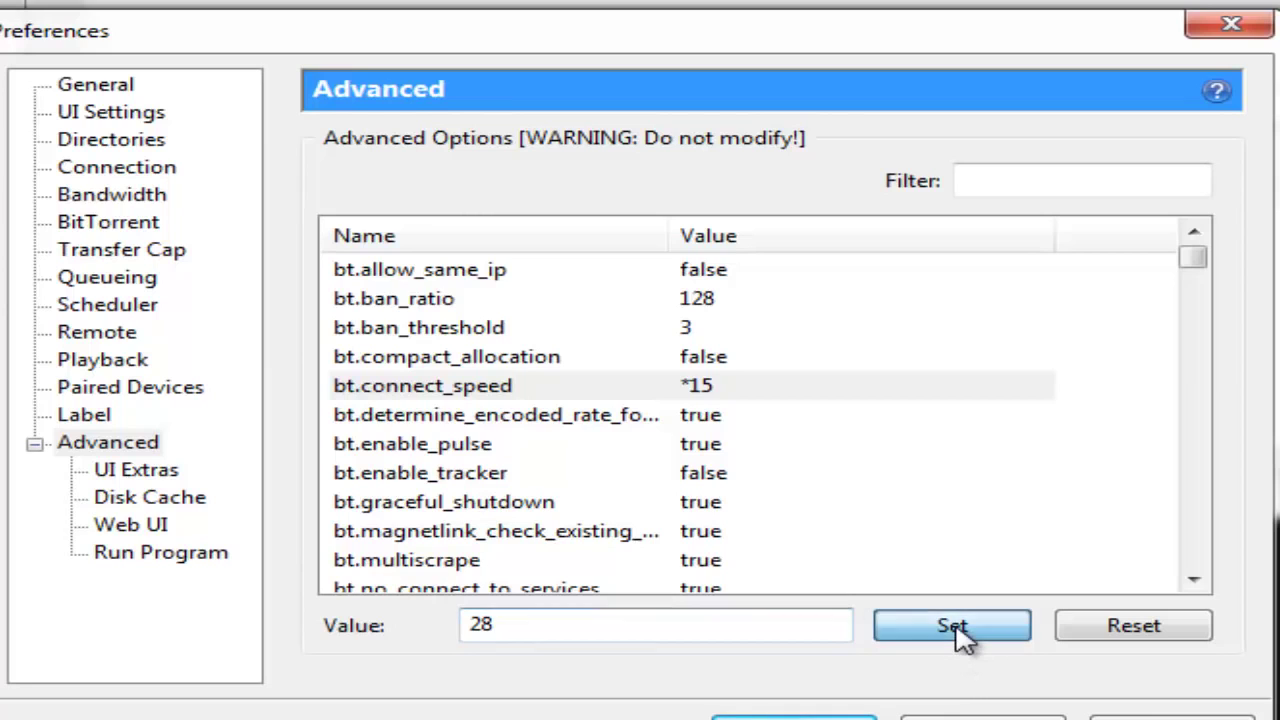
left_click(455, 418)
scroll(450, 462, "down", 3)
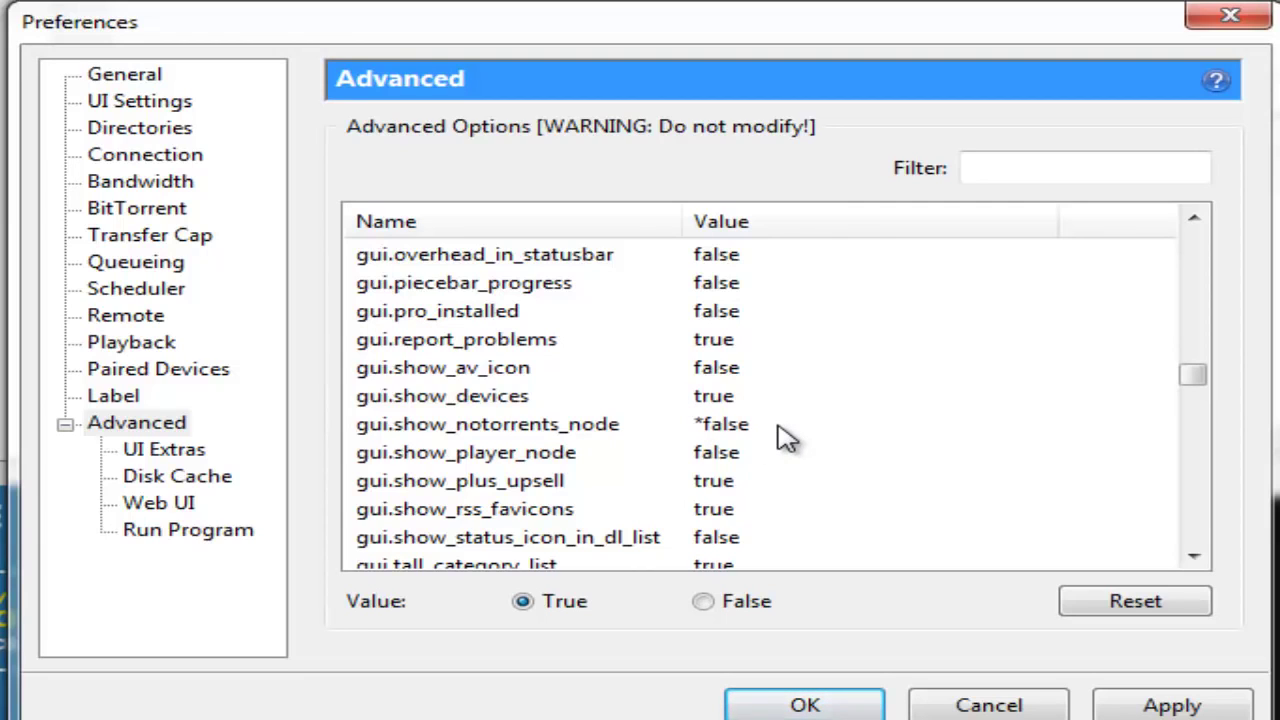
left_click(580, 432)
scroll(583, 443, "down", 3)
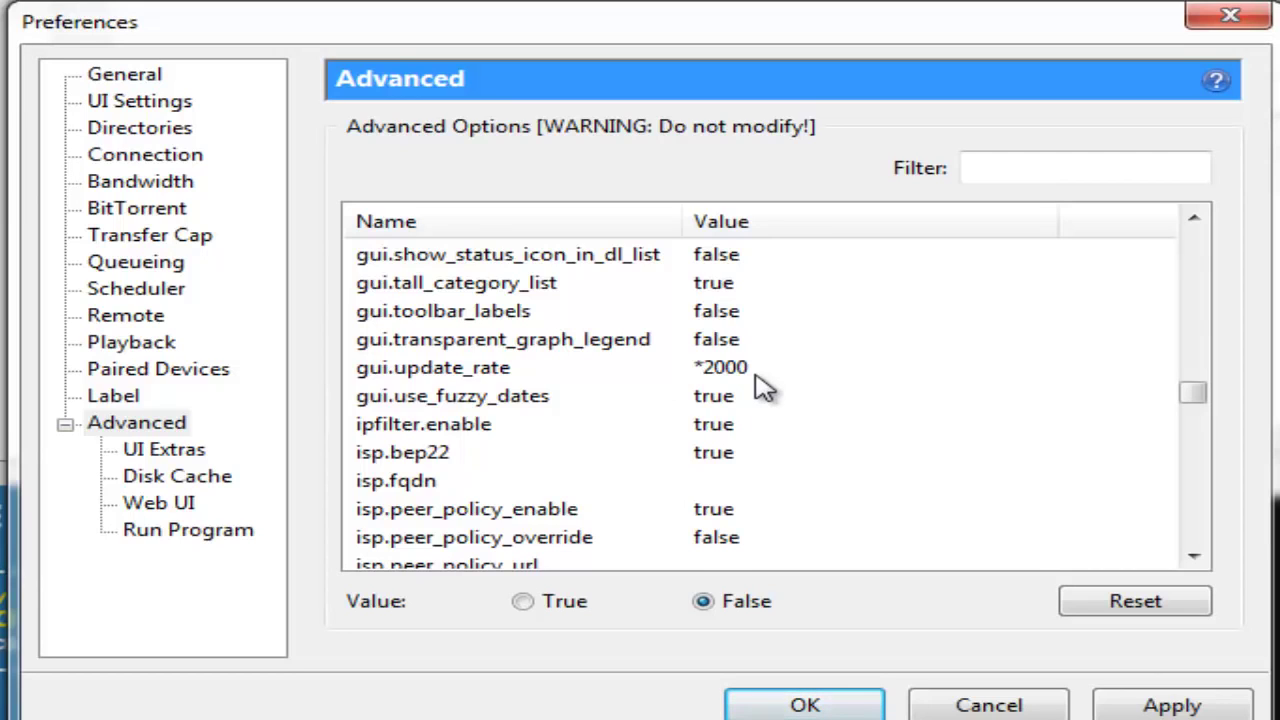
scroll(763, 389, "down", 2)
scroll(763, 389, "down", 2)
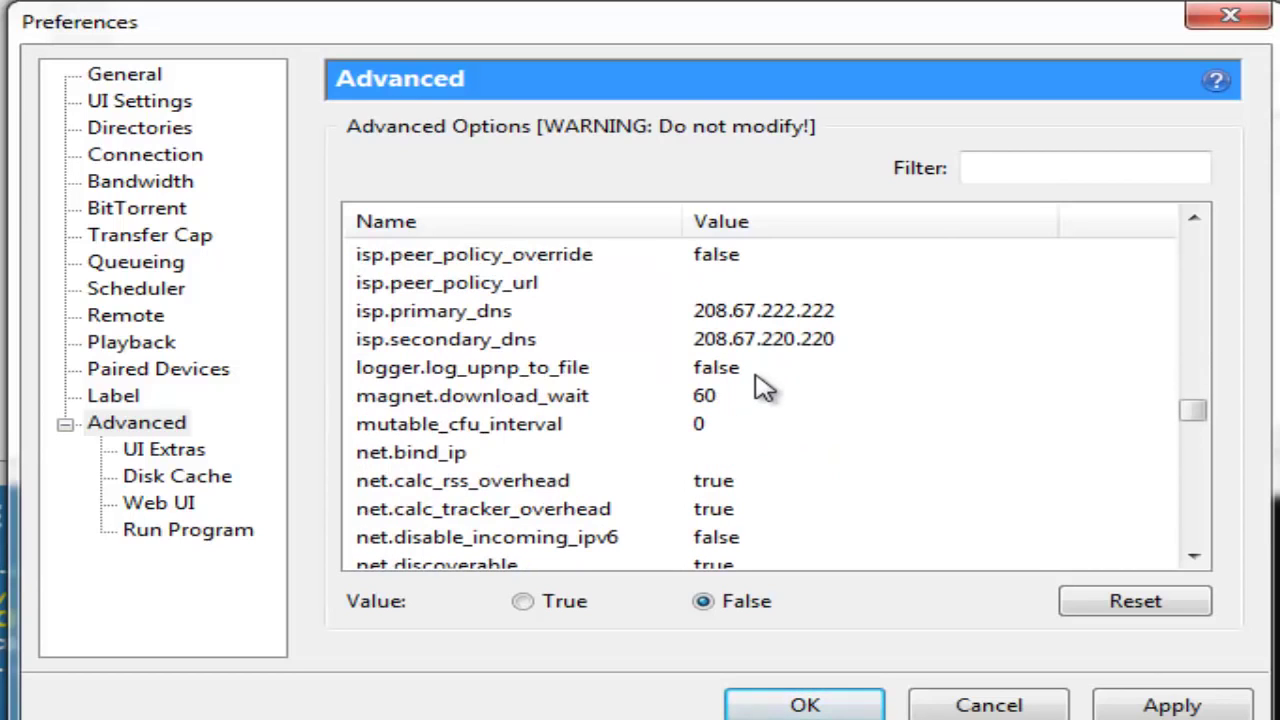
scroll(763, 389, "down", 2)
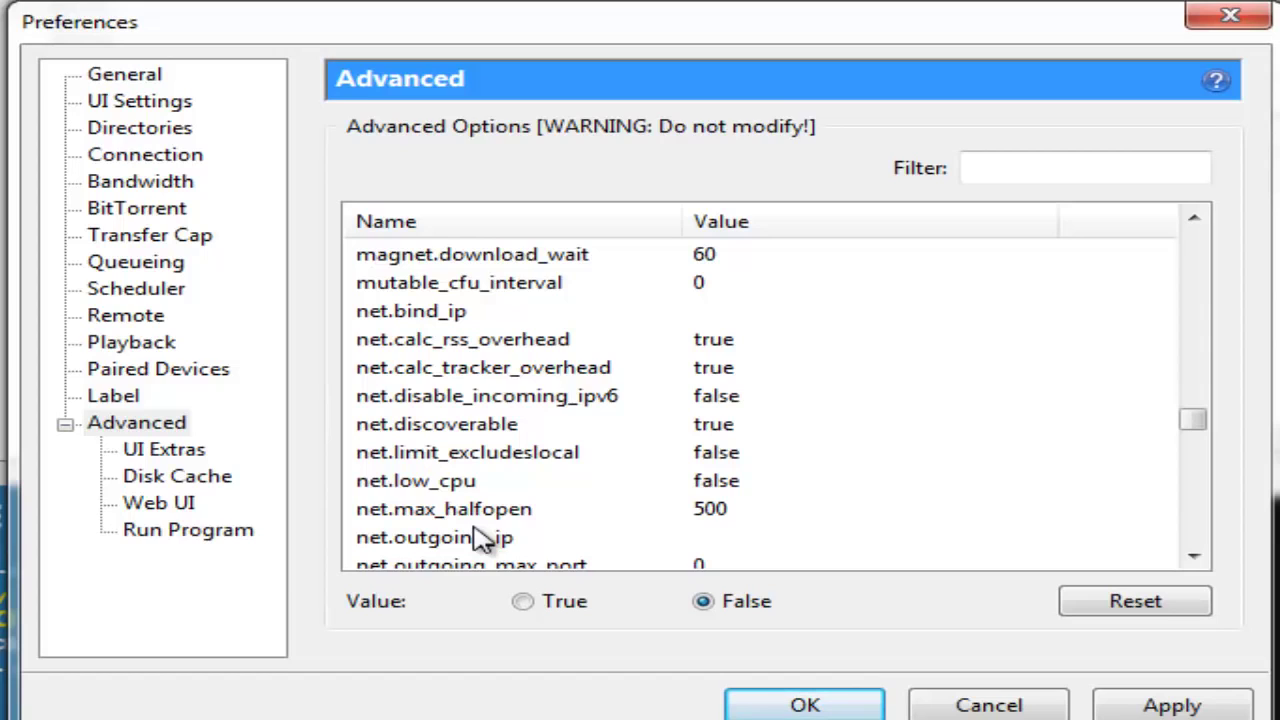
scroll(510, 525, "down", 2)
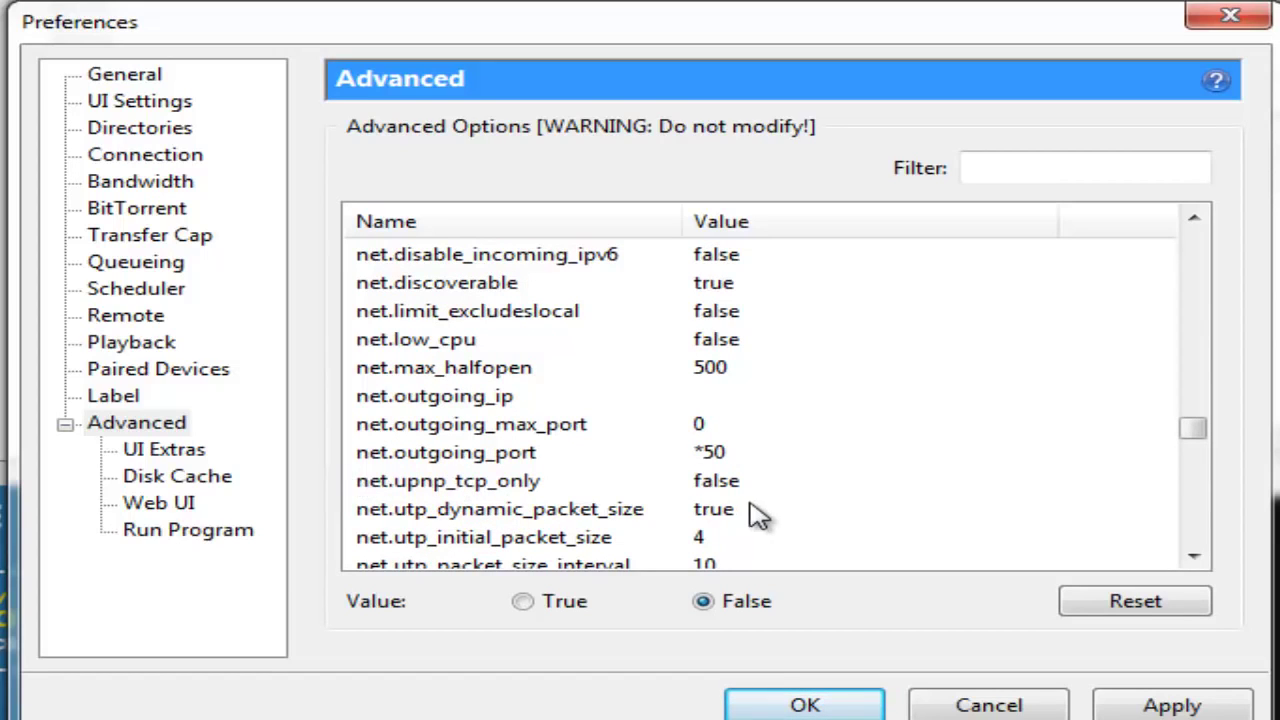
scroll(650, 497, "down", 2)
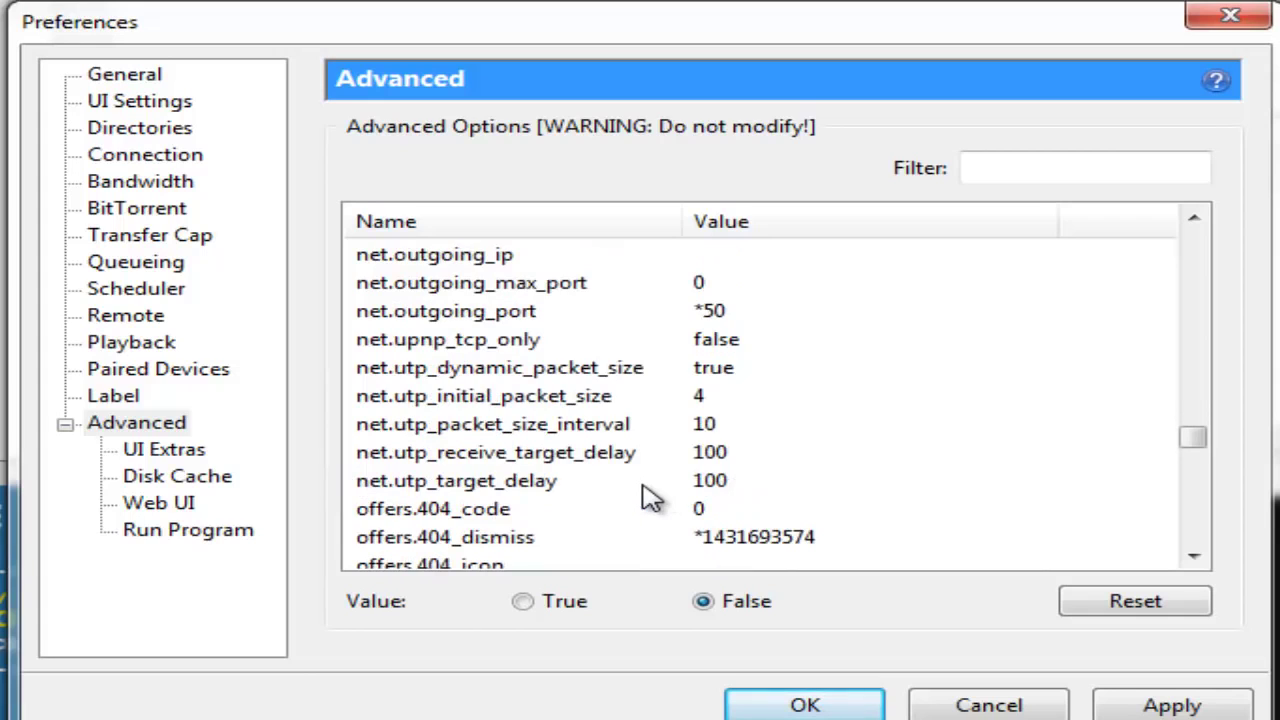
scroll(650, 497, "down", 2)
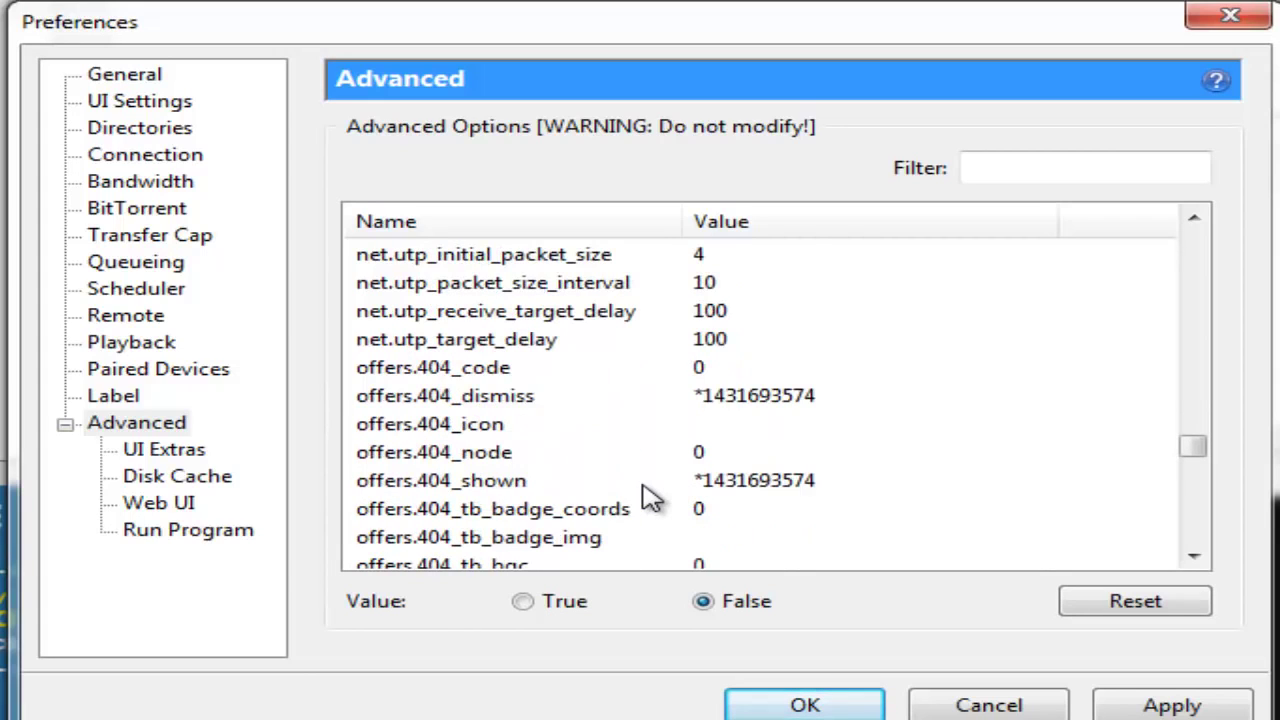
scroll(650, 497, "down", 2)
scroll(650, 497, "down", 2)
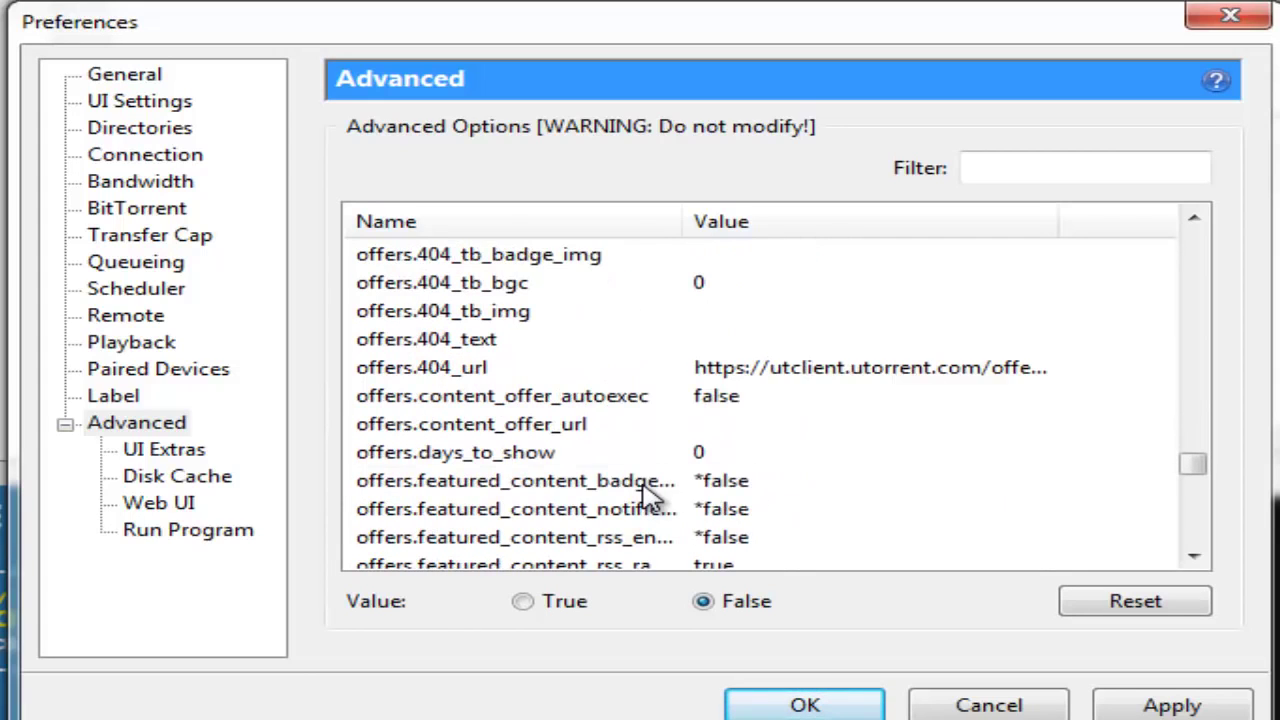
scroll(920, 417, "down", 3)
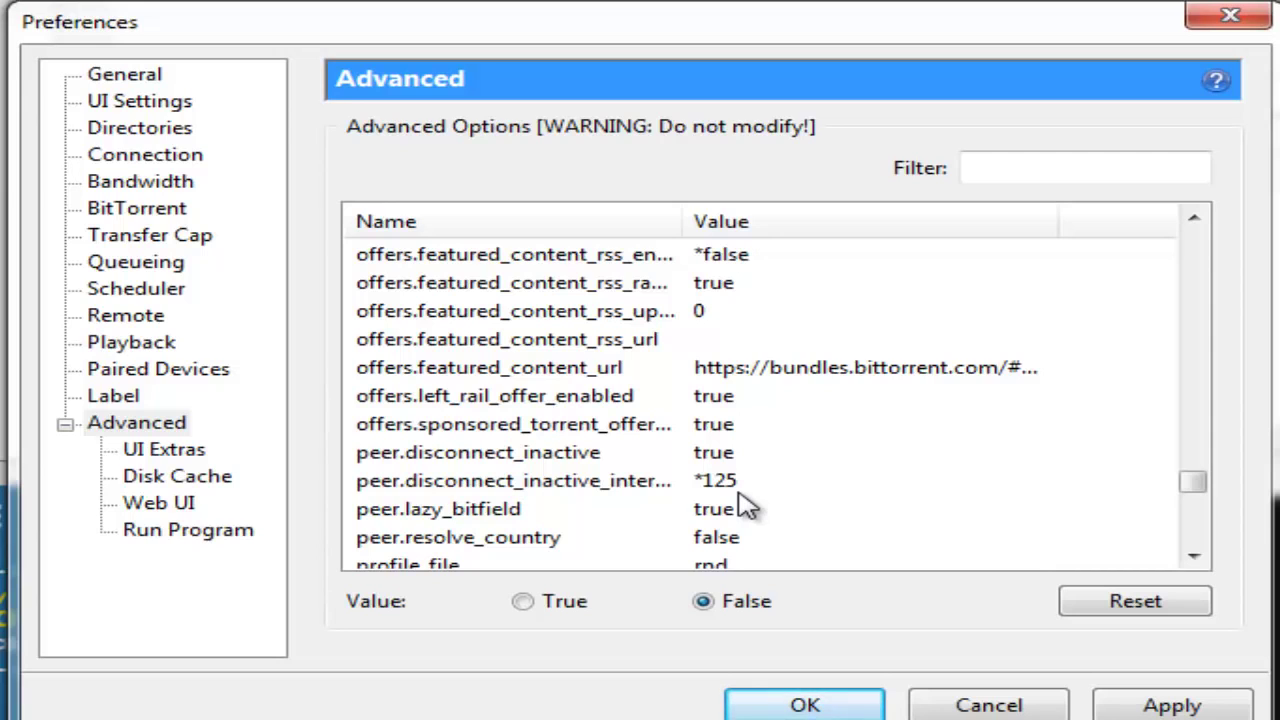
scroll(745, 508, "down", 2)
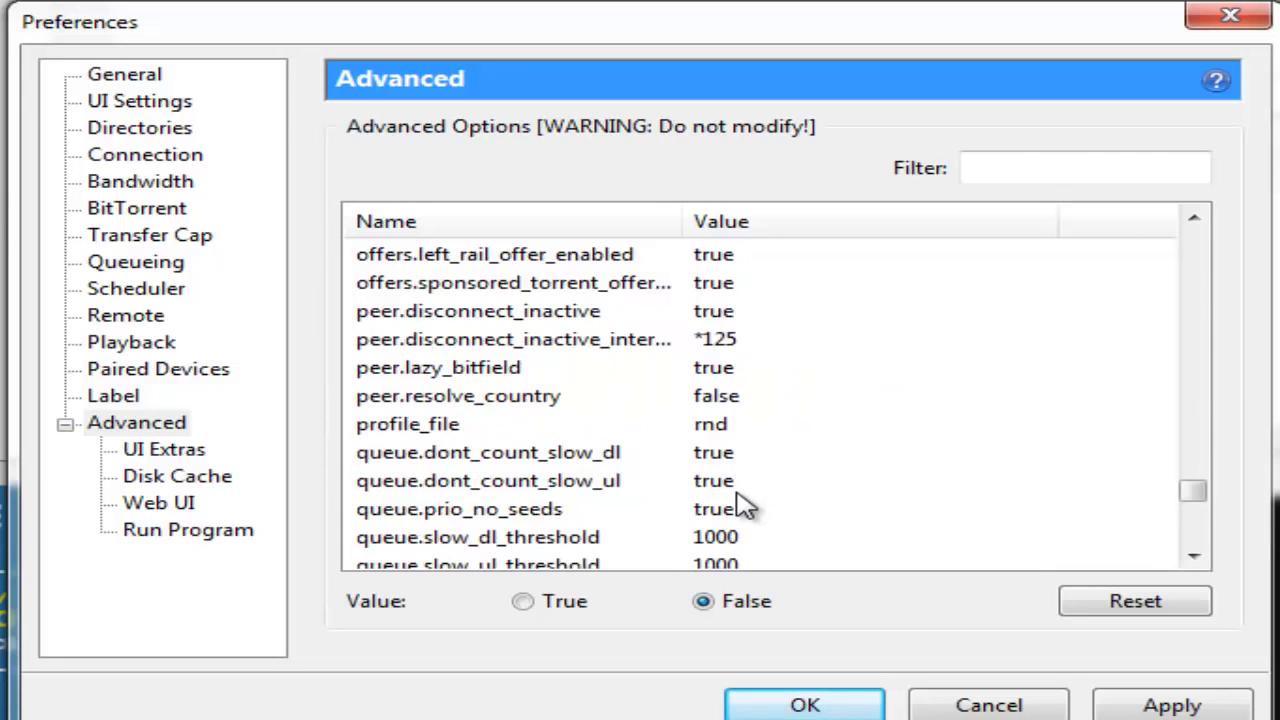
scroll(745, 508, "down", 5)
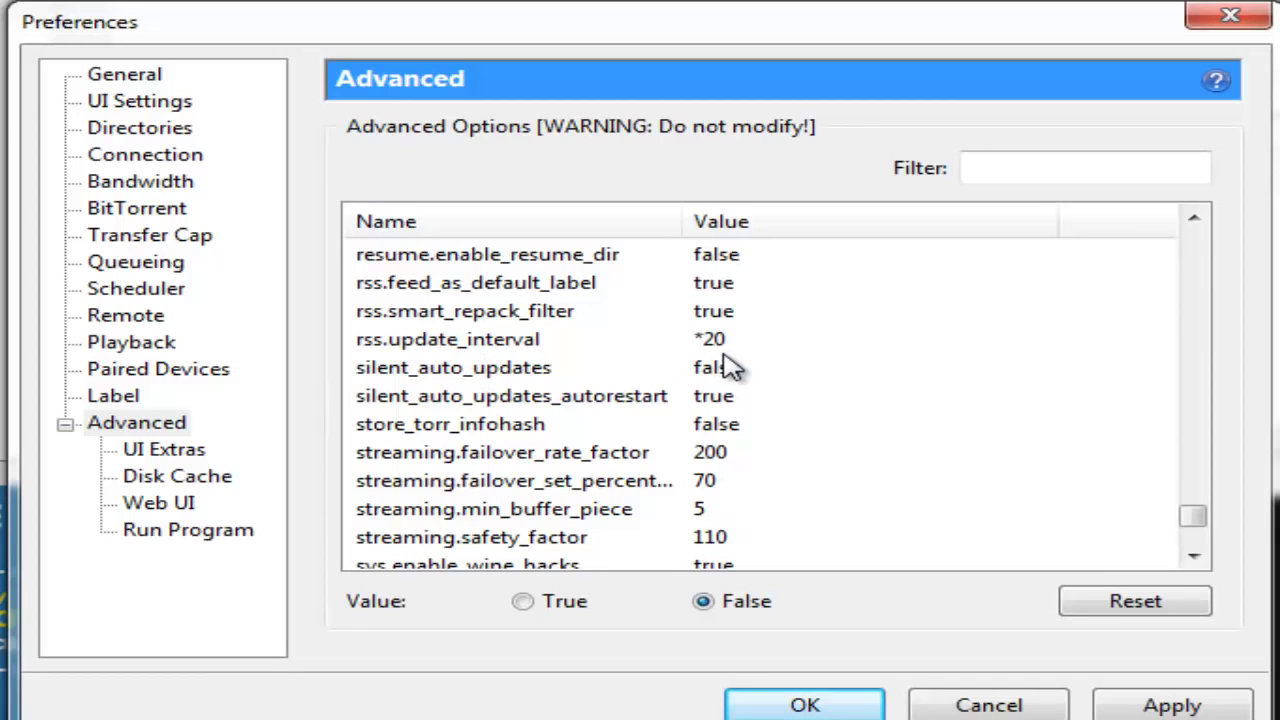
scroll(731, 368, "down", 3)
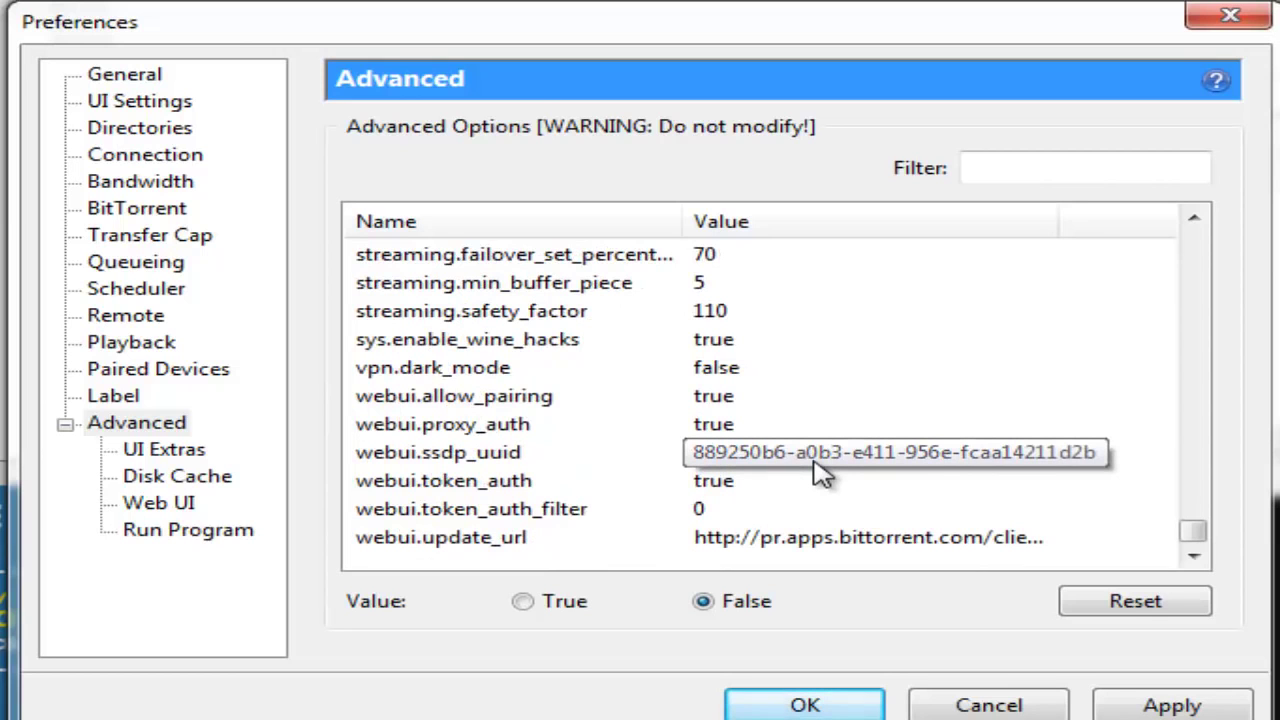
- Apply the preferences and close them with OK, returning to the Jurassic World download
left_click(1194, 705)
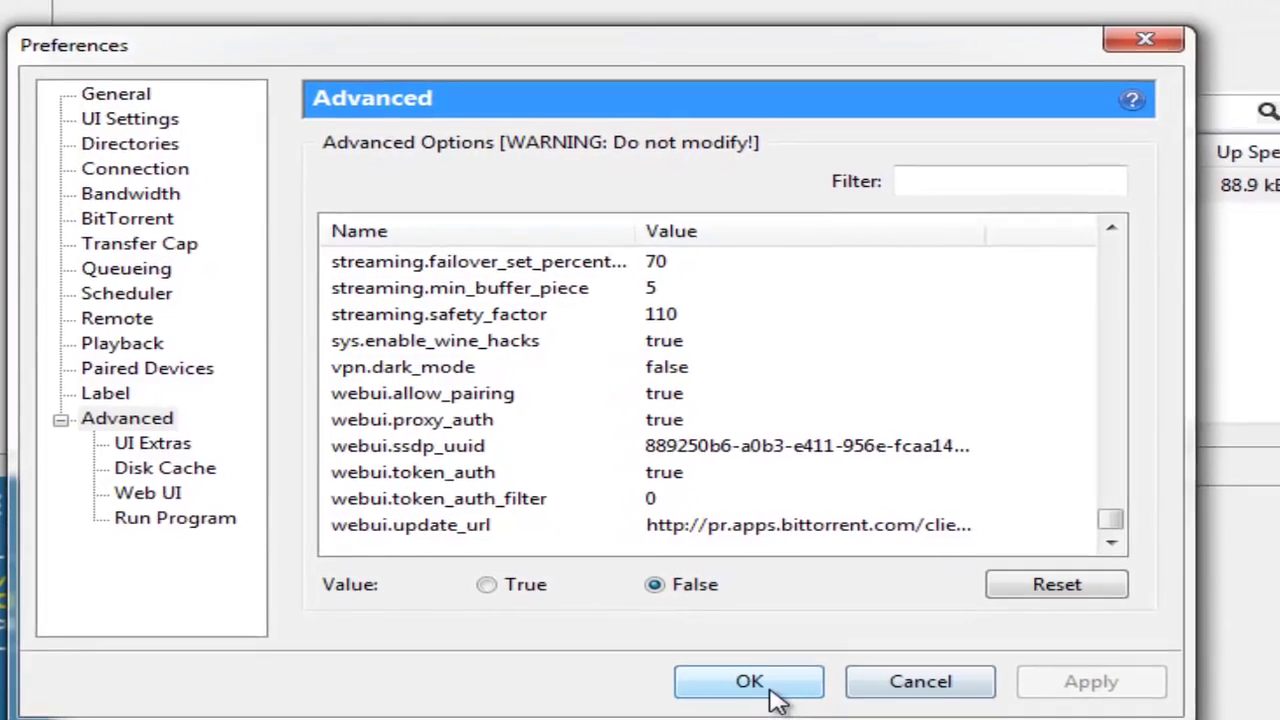
left_click(830, 710)
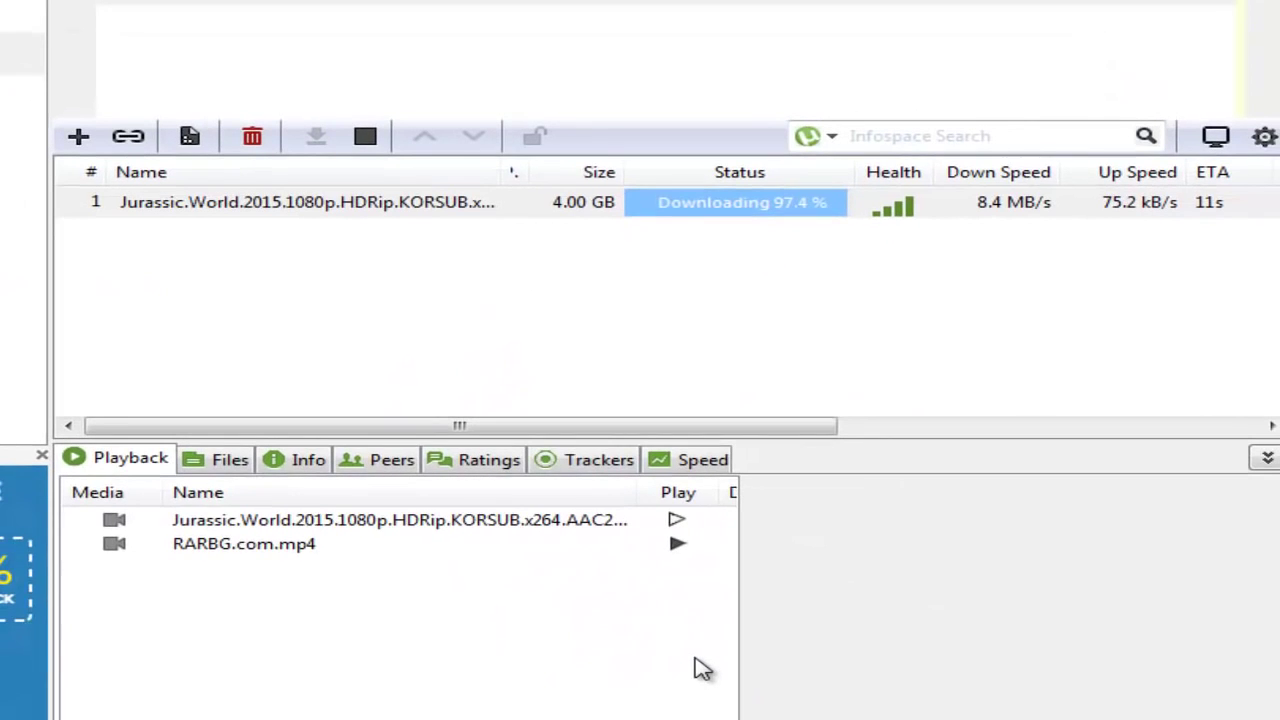